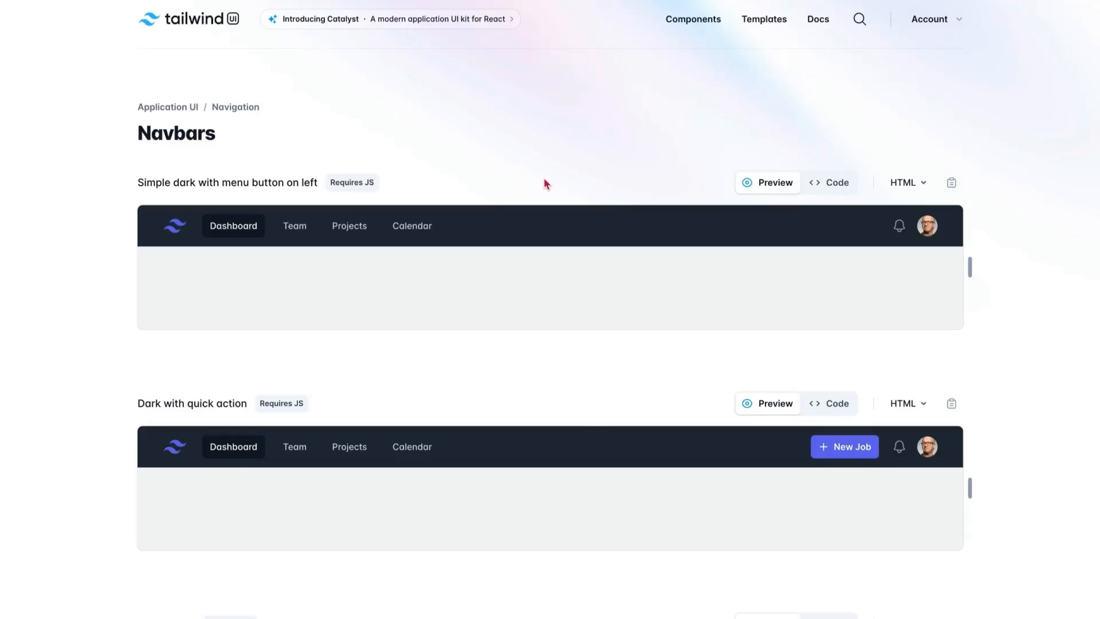
Browse the Tailwind UI navbars and copy the HTML code of "Simple dark with menu button on left".
scroll(497, 341, "down", 10)
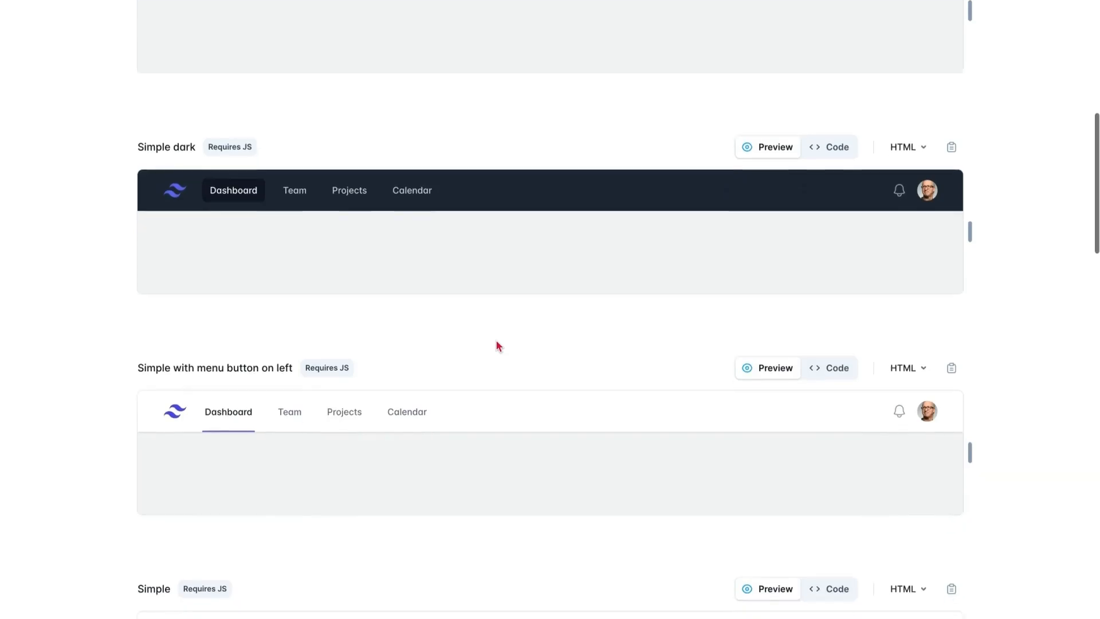
scroll(496, 340, "up", 8)
scroll(497, 345, "up", 3)
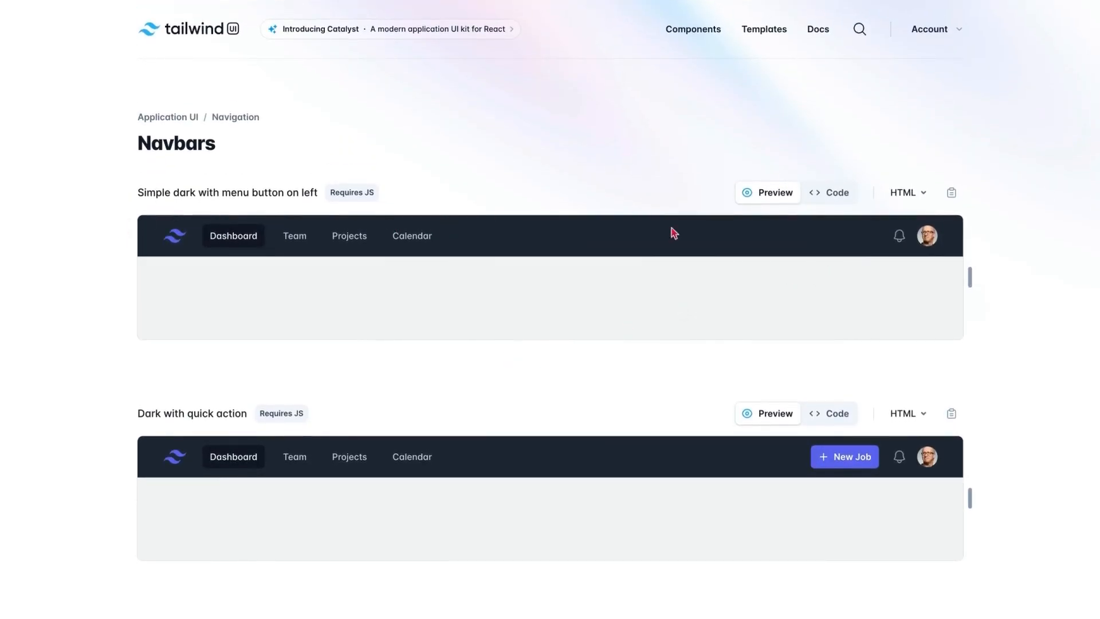
left_click(951, 196)
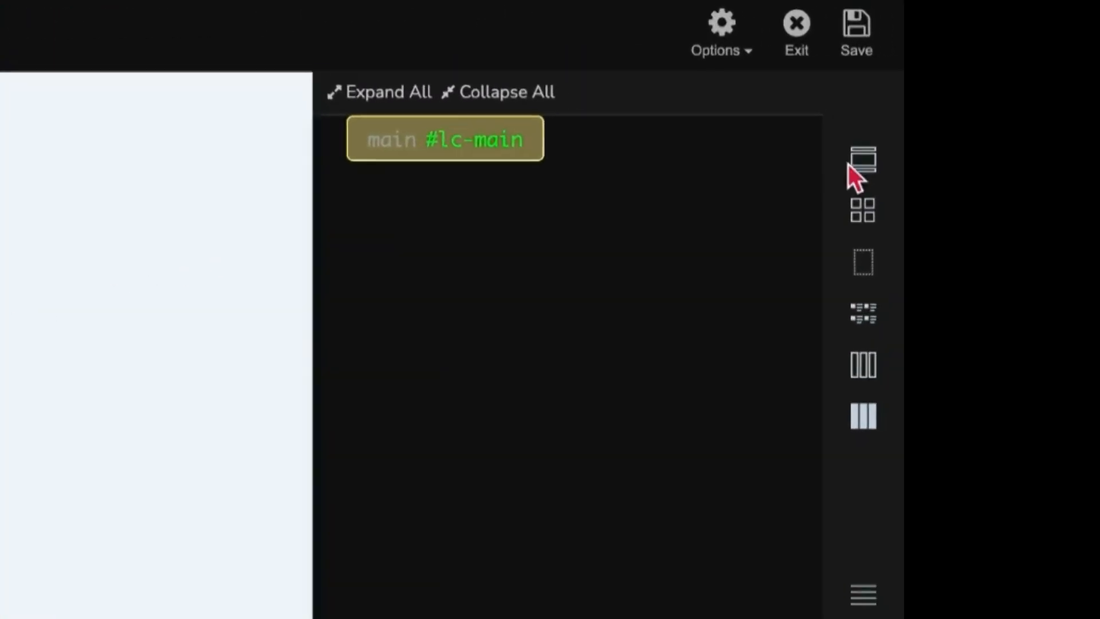
In the LiveCanvas header editor, add a new section and replace its HTML with the copied navbar code.
left_click(863, 159)
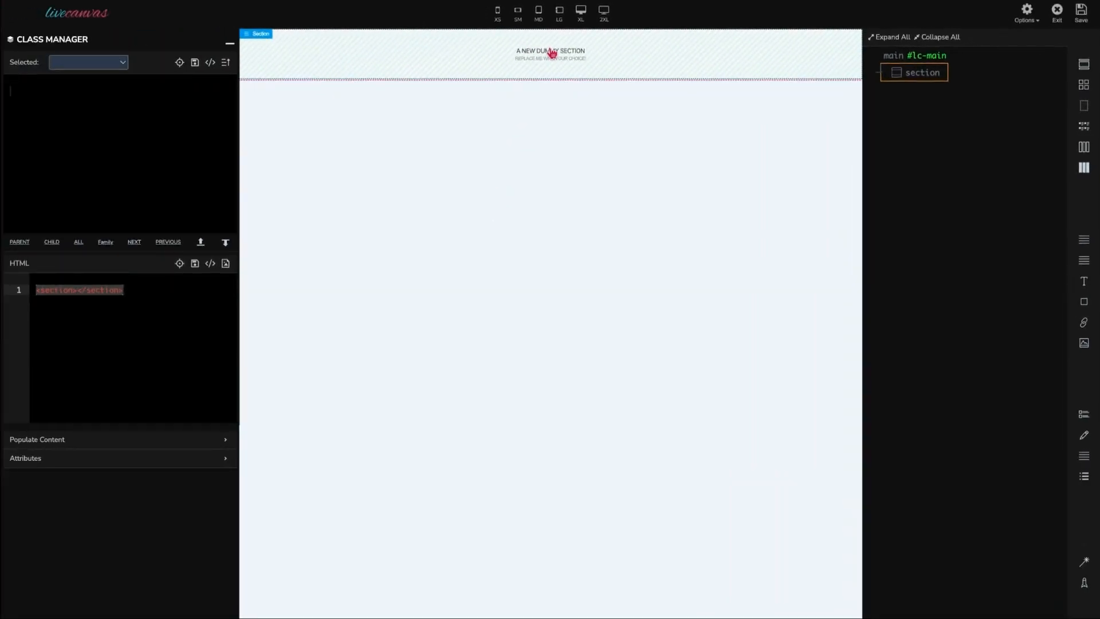
left_click(552, 53)
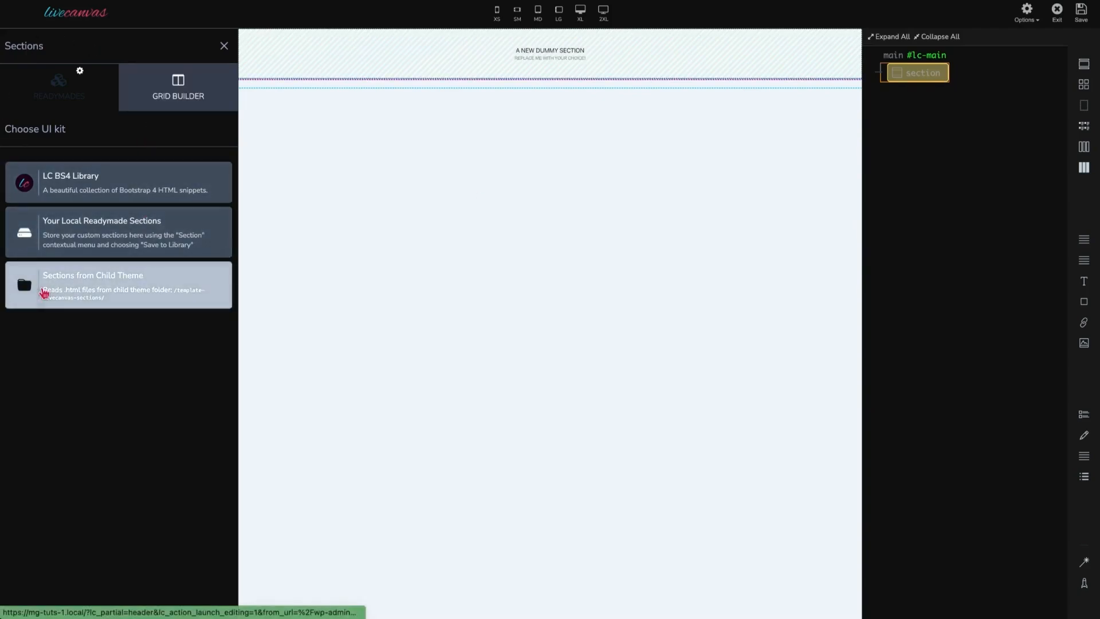
left_click(224, 47)
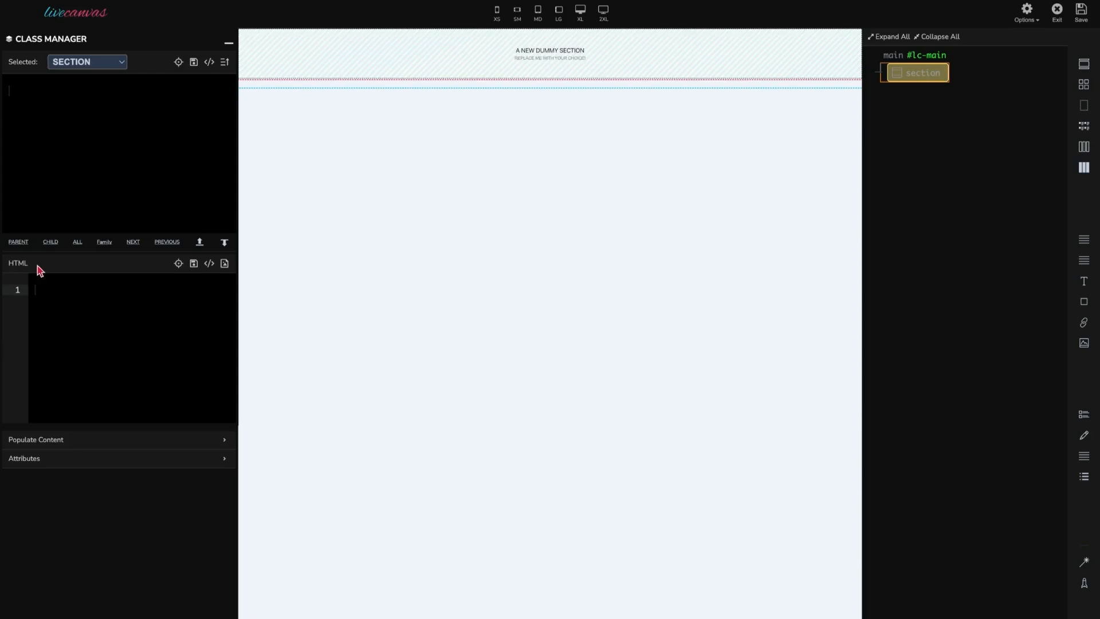
key("ctrl+v")
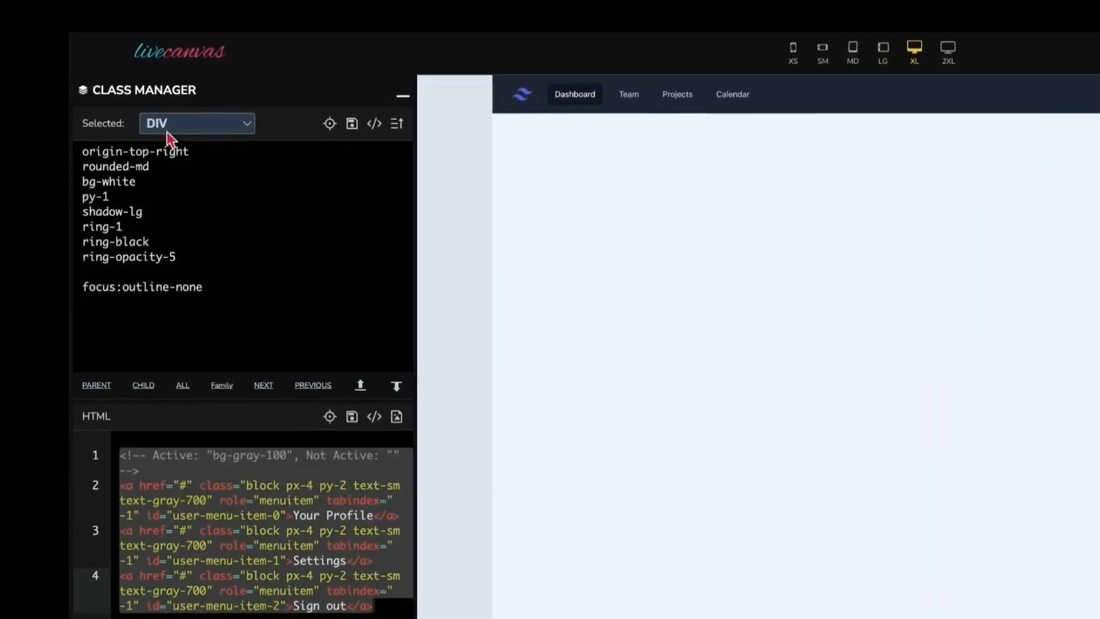
Add the class hidden to the div of the profile dropdown menu holding Your Profile, Settings and Sign out.
left_click(322, 302)
left_click(309, 269)
key("Return")
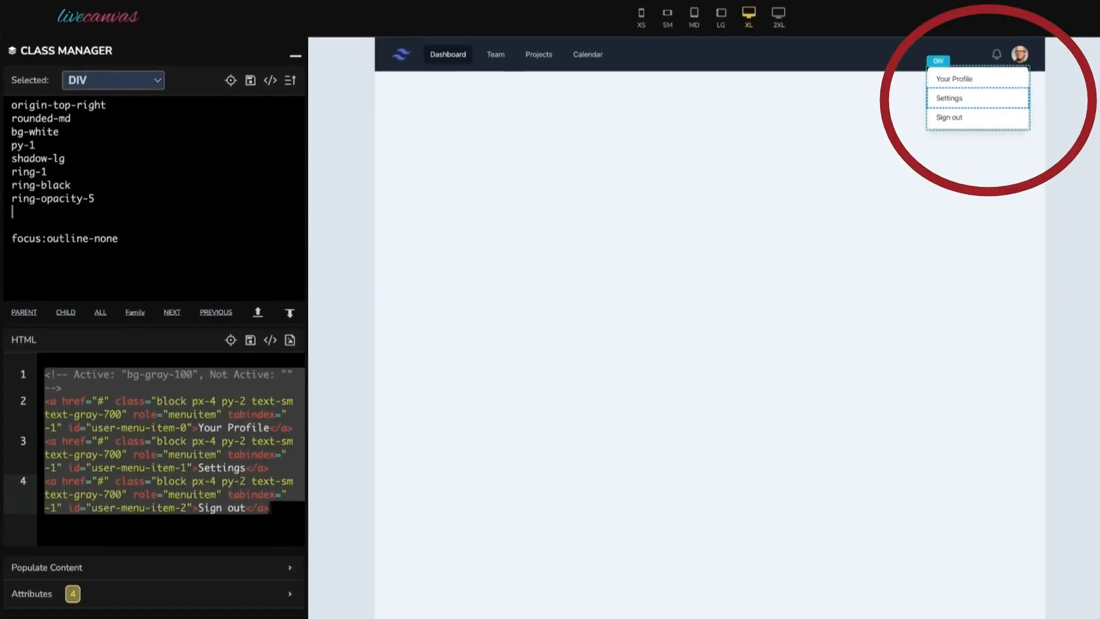
type("hidden")
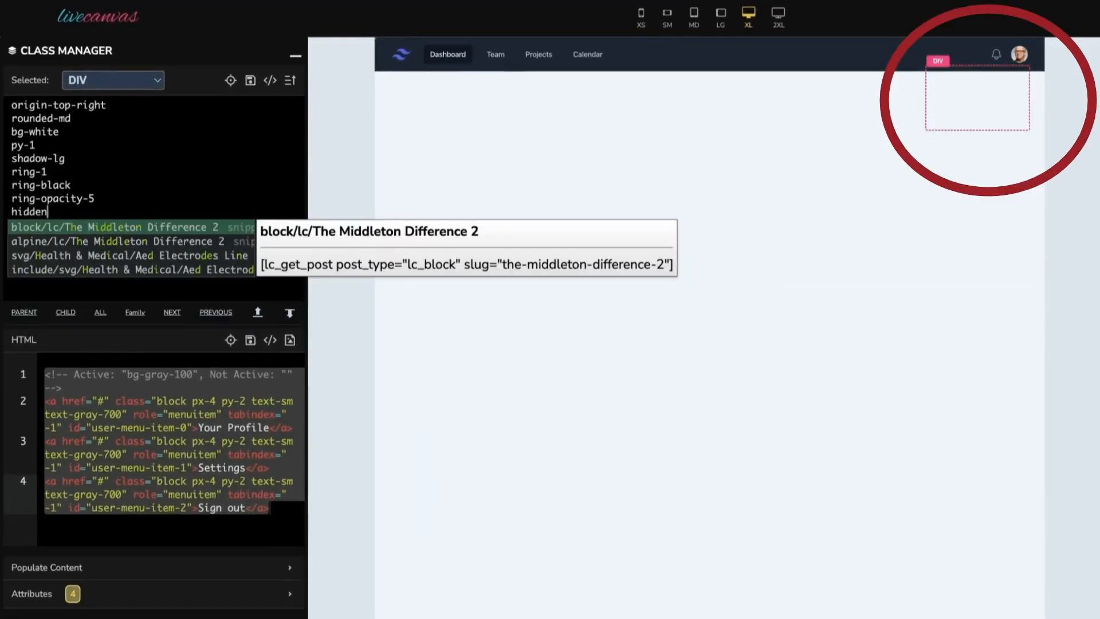
left_click(172, 186)
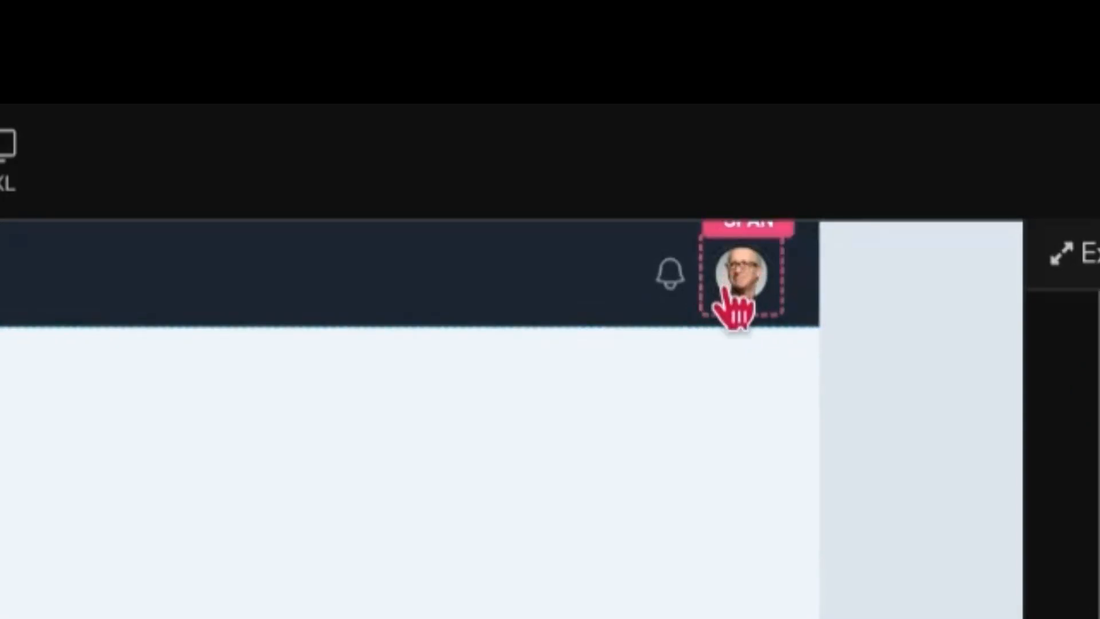
Replace the navbar's profile picture with the media library portrait of the woman in the green jacket, in Medium format.
left_click(739, 289)
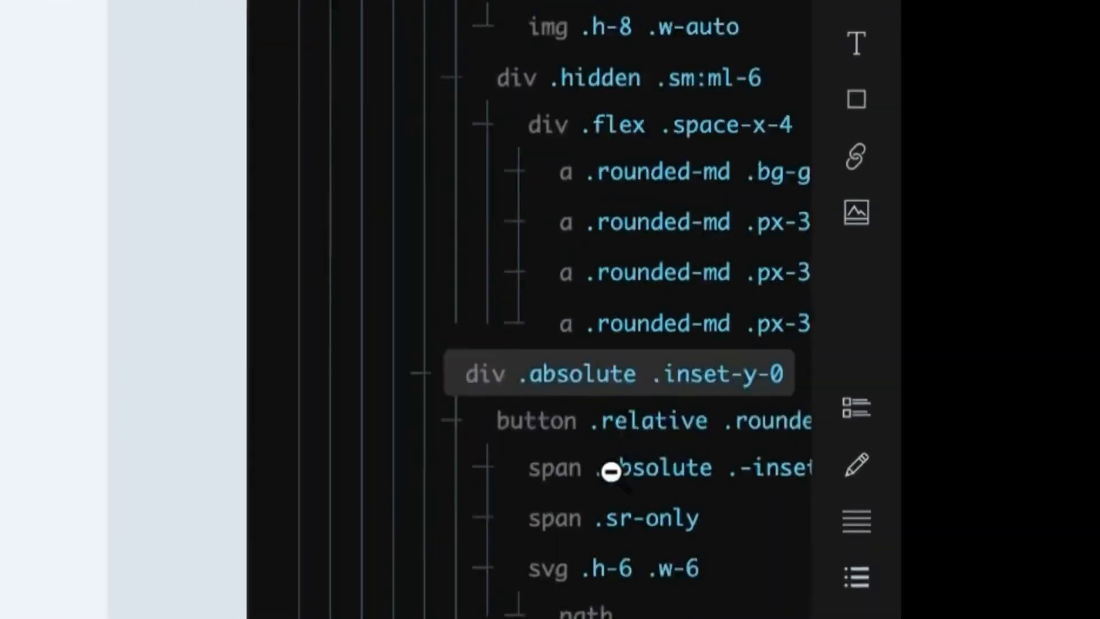
left_click(649, 526)
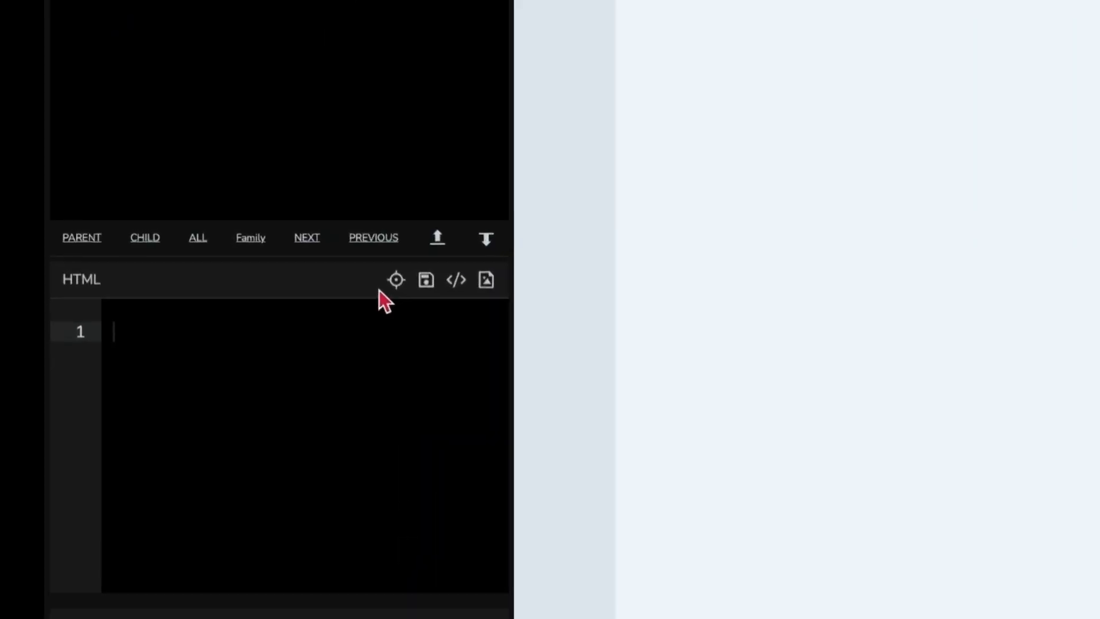
left_click(397, 282)
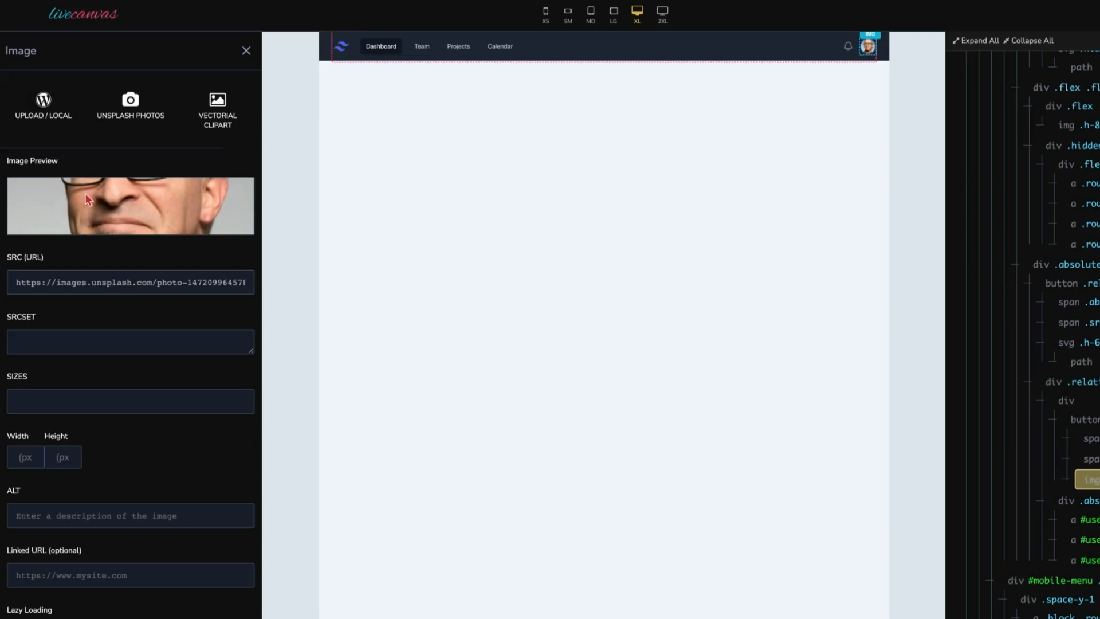
left_click(39, 104)
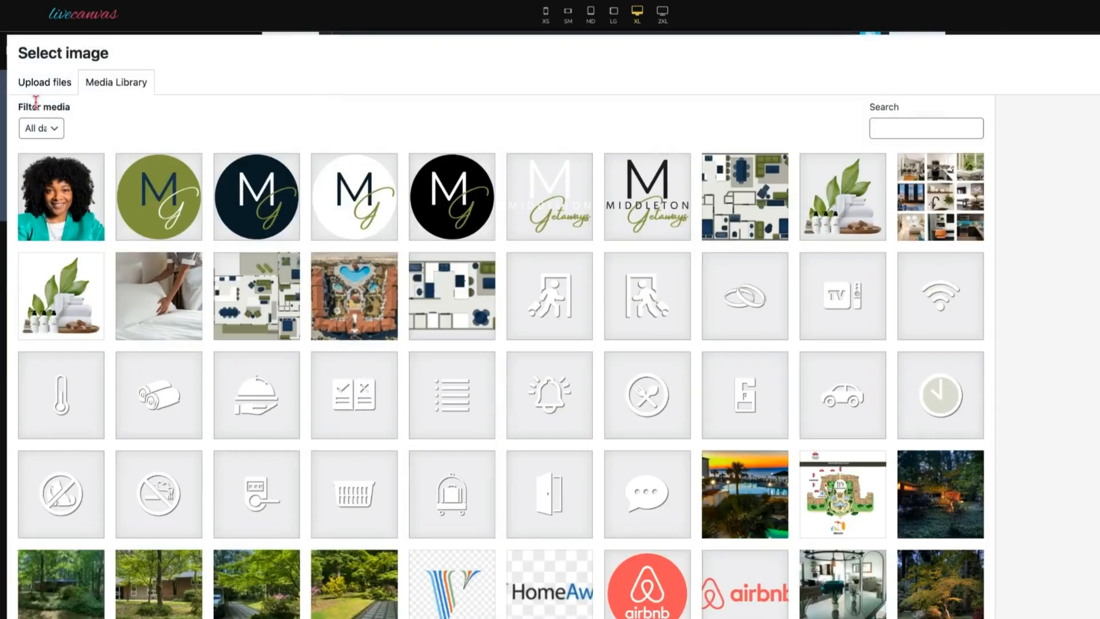
left_click(69, 201)
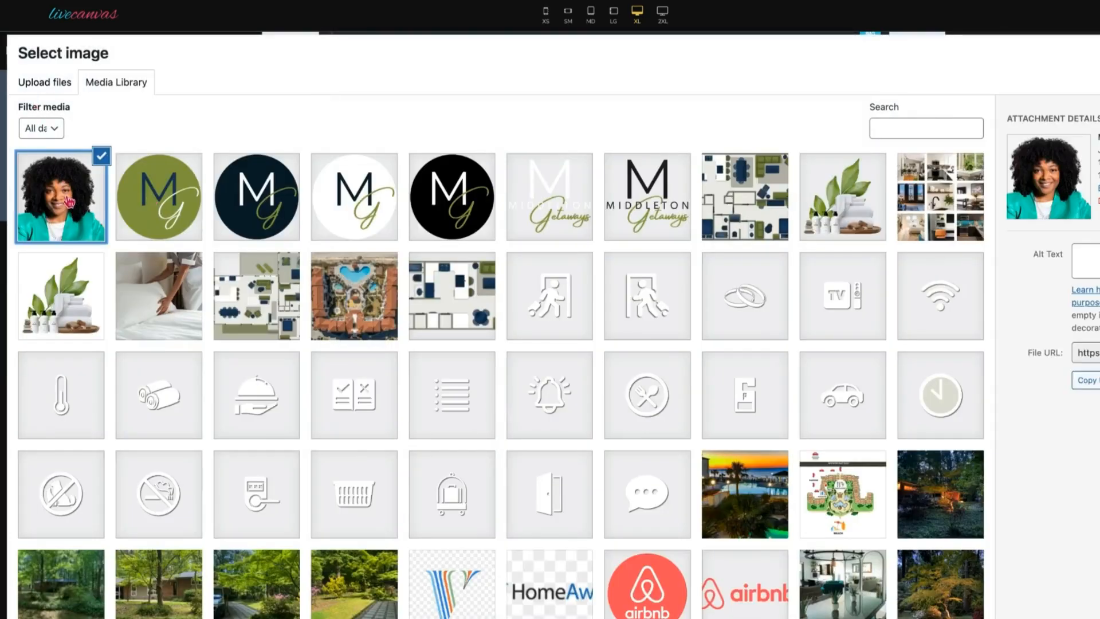
left_click(1098, 616)
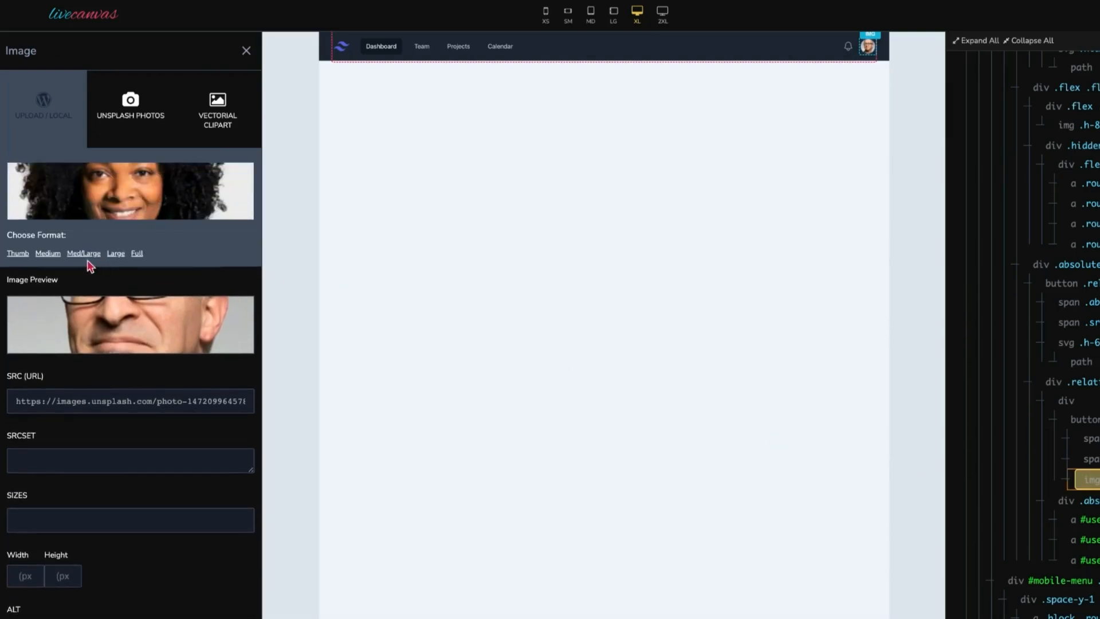
left_click(48, 254)
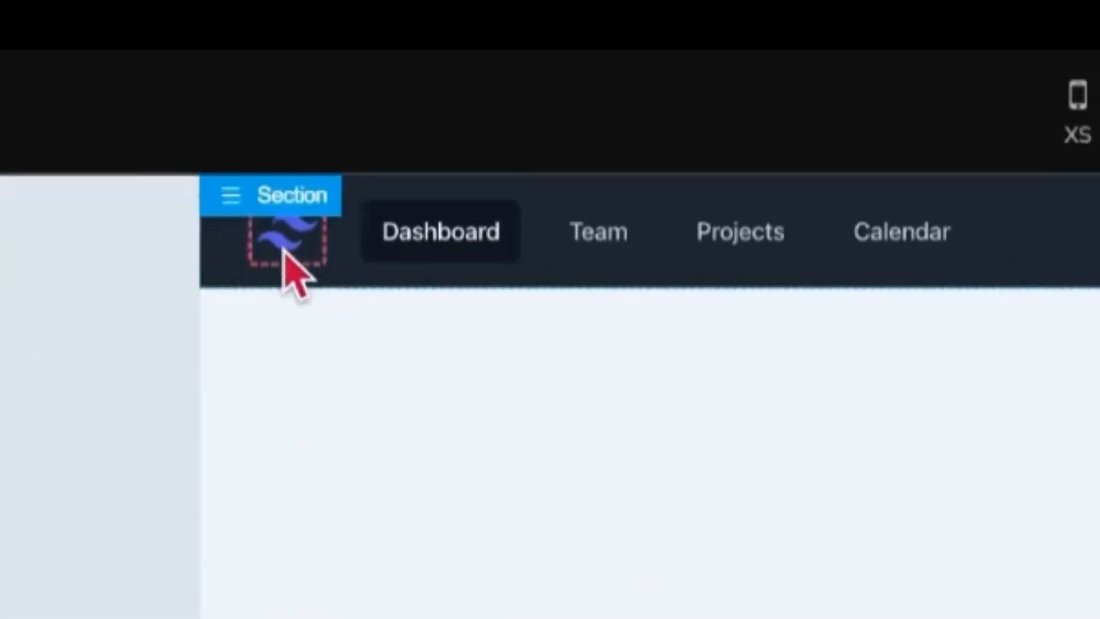
Replace the navbar's logo image with the green round logo 6.png from the media library, in Medium format.
left_click(283, 248)
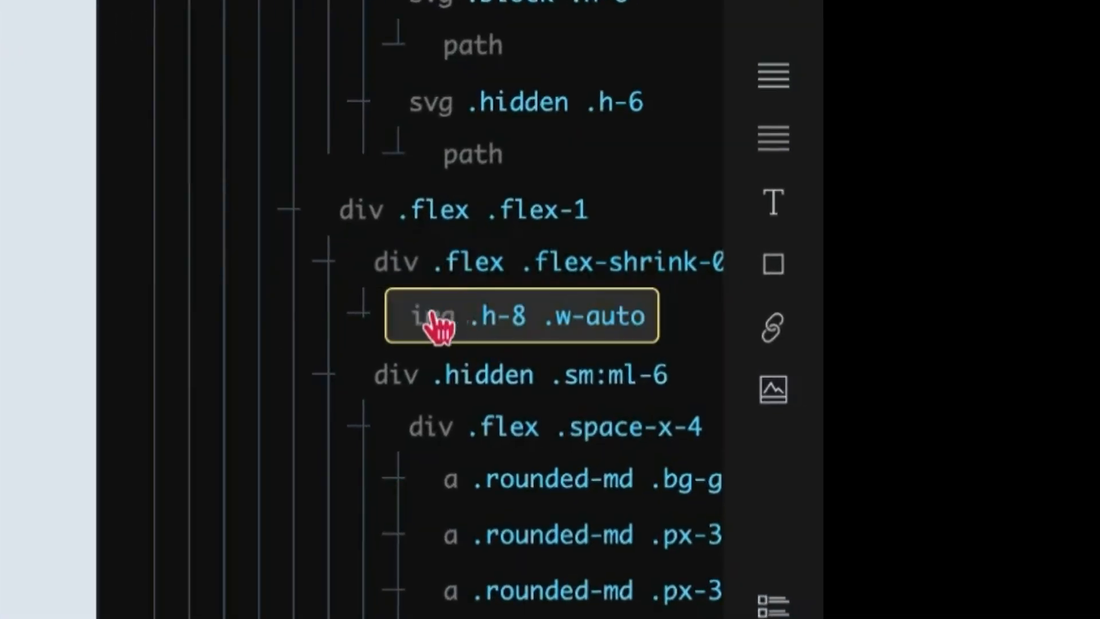
left_click(439, 324)
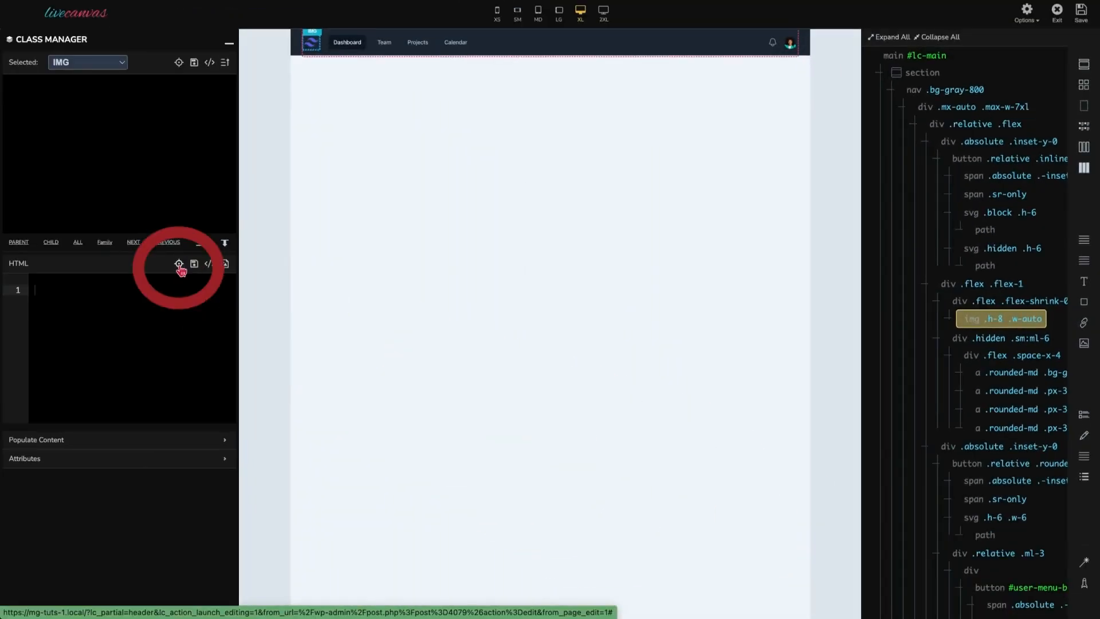
left_click(179, 264)
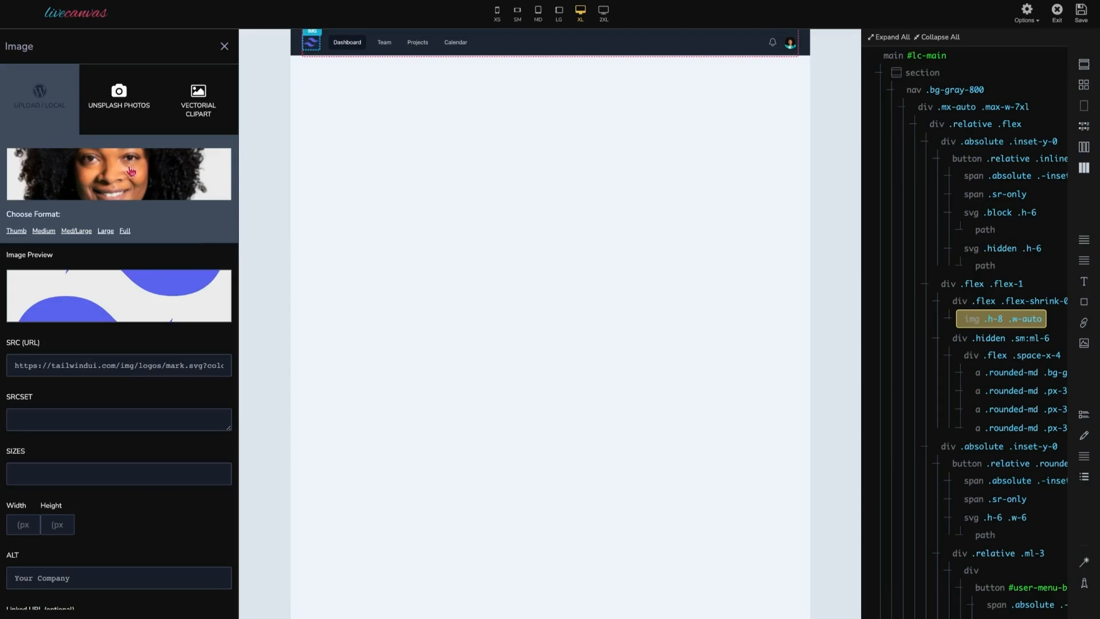
left_click(54, 102)
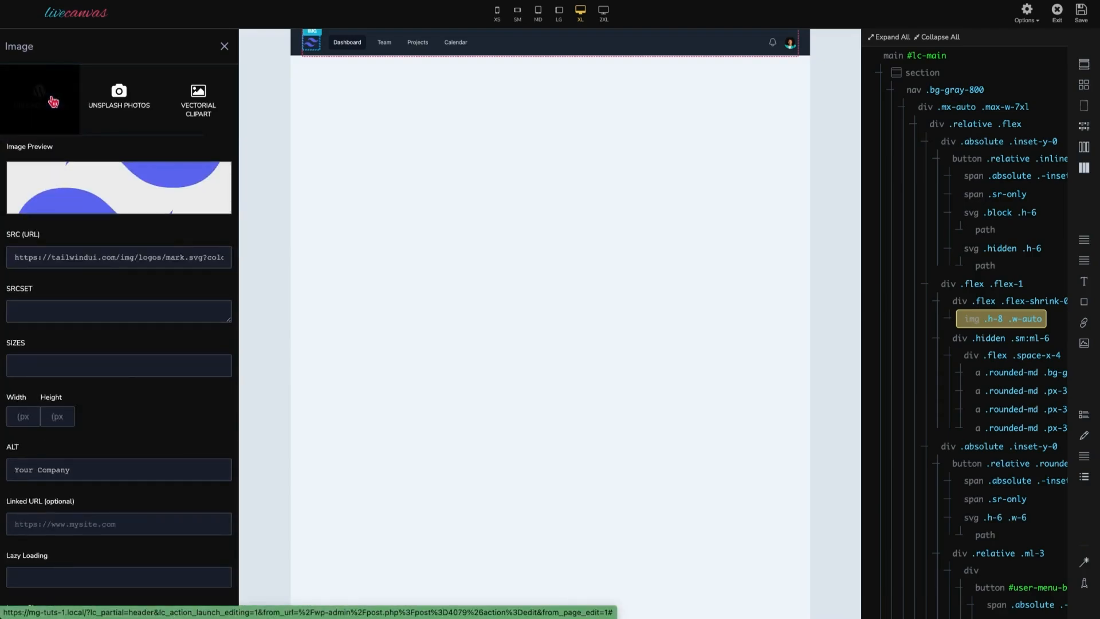
left_click(53, 130)
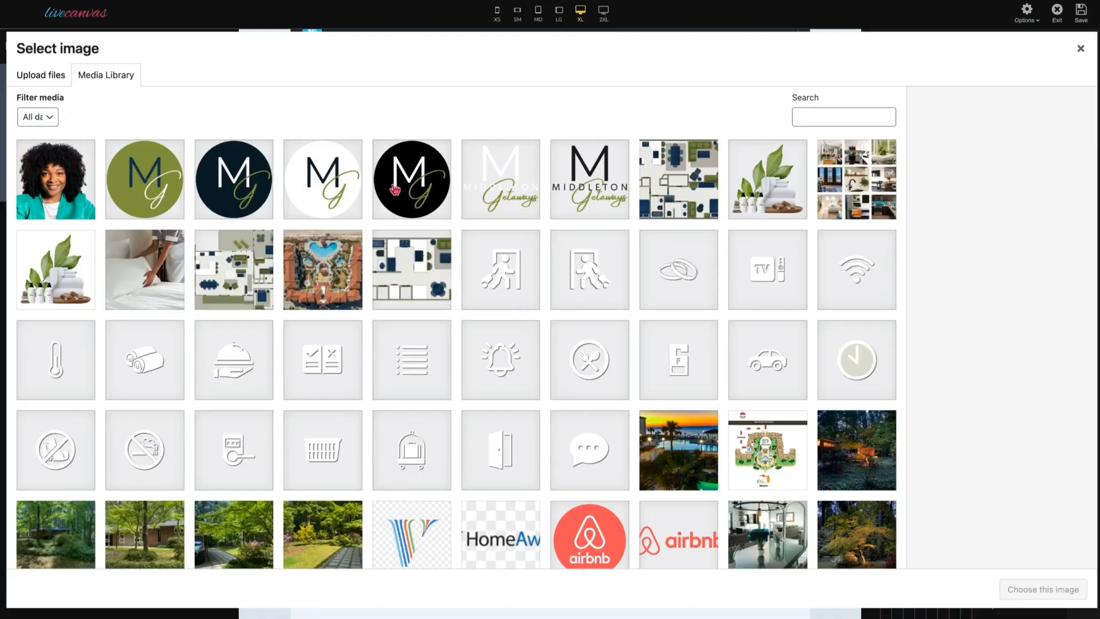
left_click(142, 189)
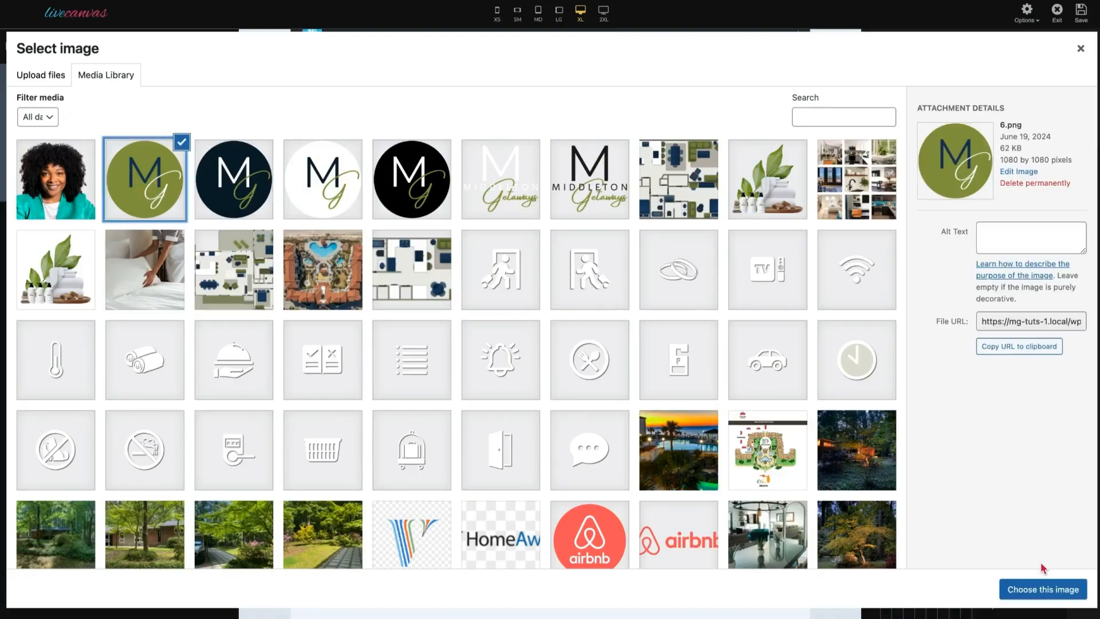
left_click(1043, 589)
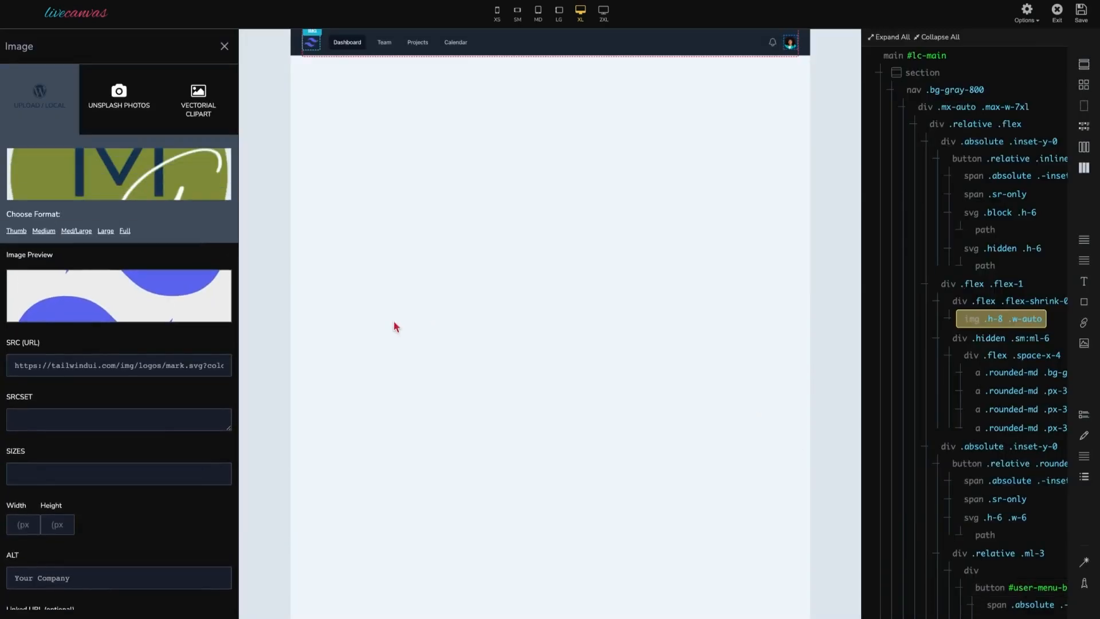
left_click(45, 230)
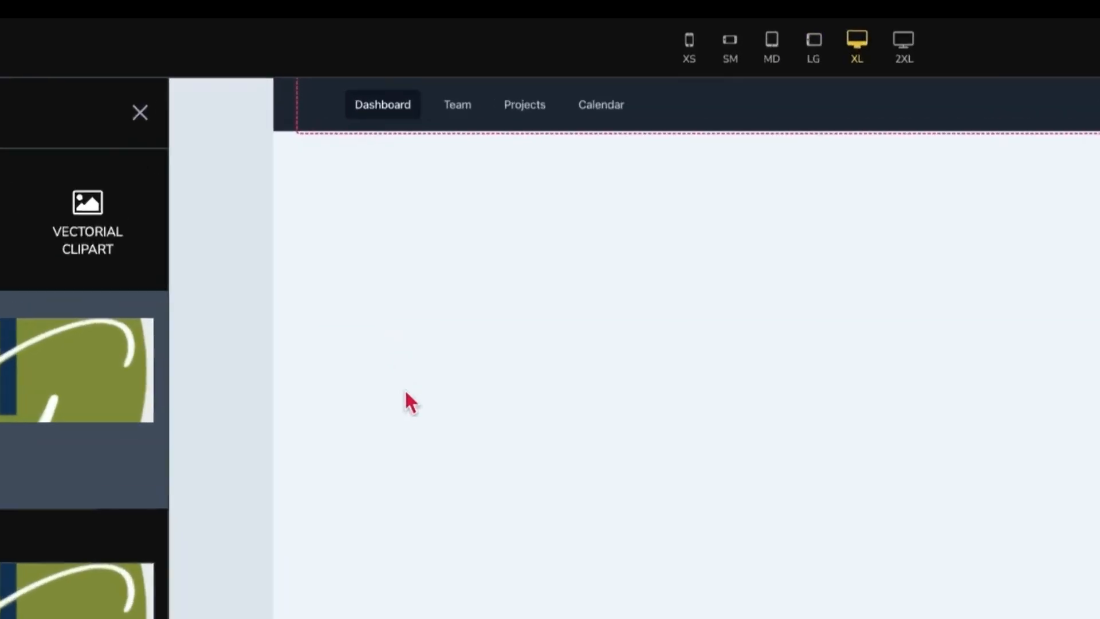
left_click(224, 47)
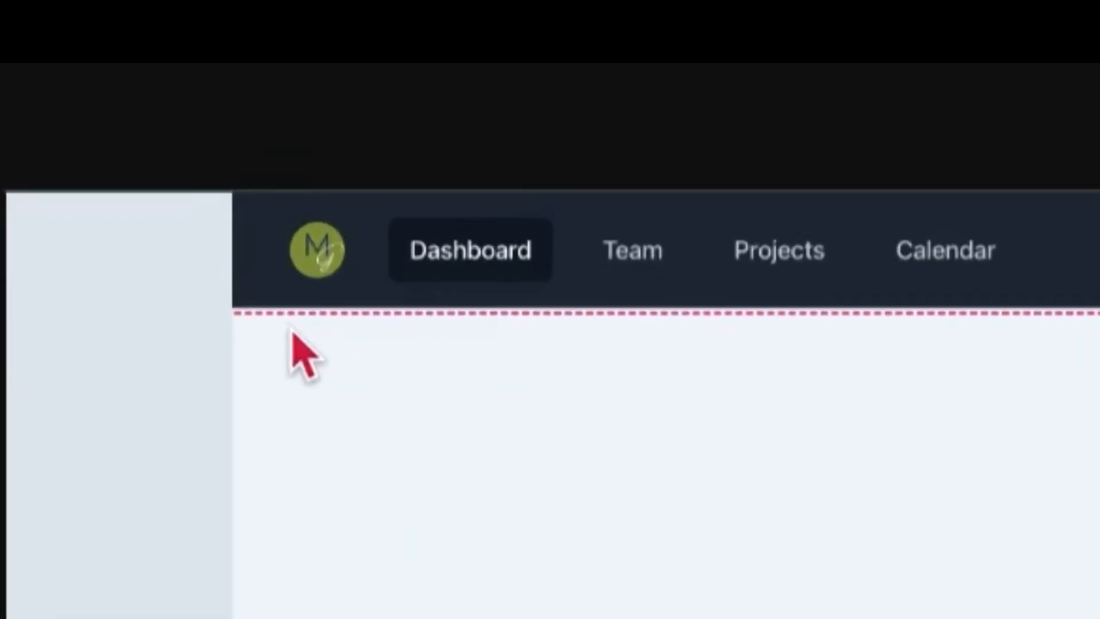
Change the nav element's background class from the gray one to bg-secondary-700.
left_click(248, 295)
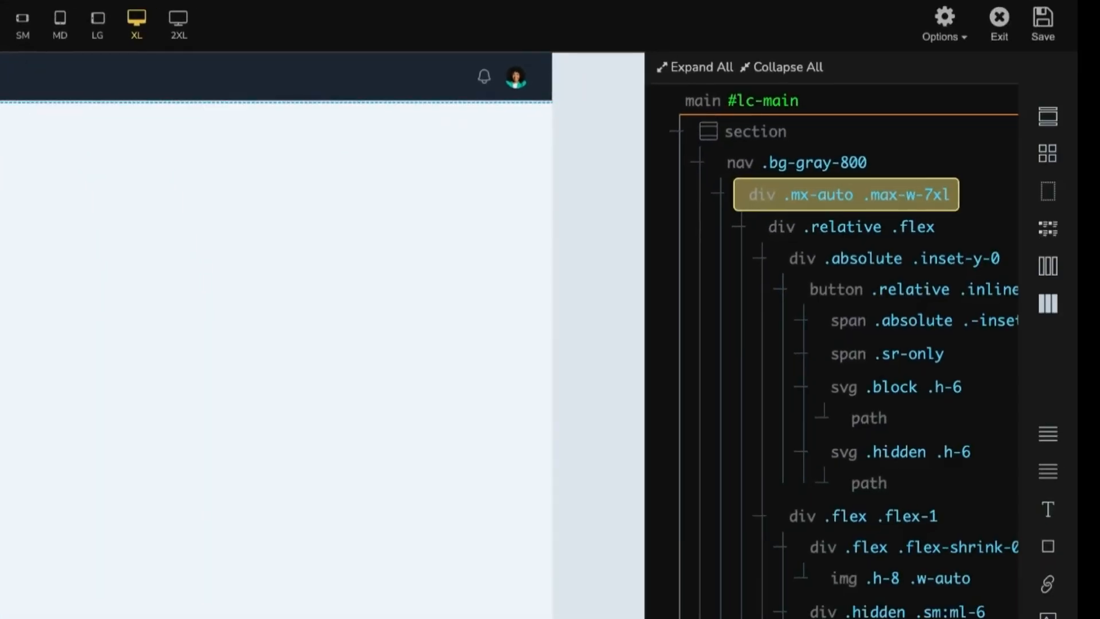
left_click(825, 164)
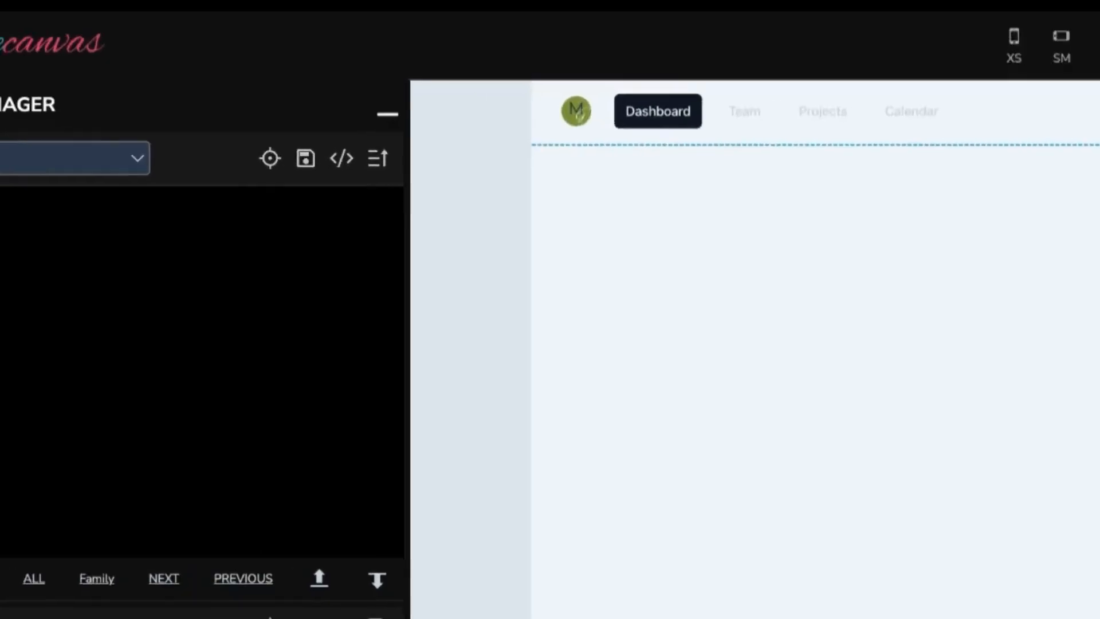
type("bg-gro")
key("BackSpace")
key("BackSpace")
key("BackSpace")
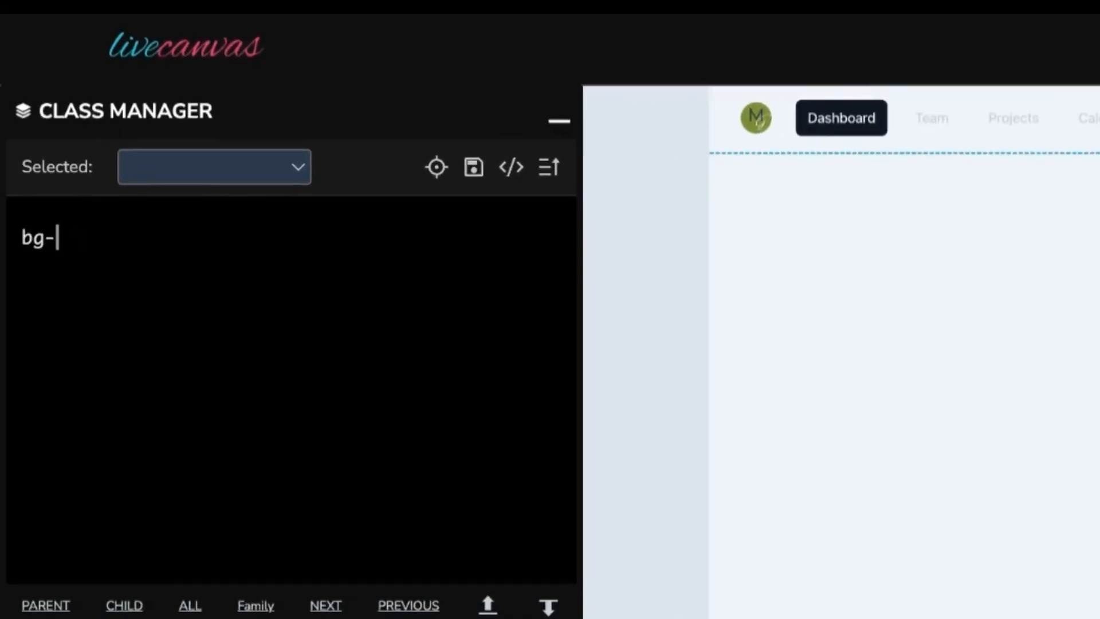
type("secondary")
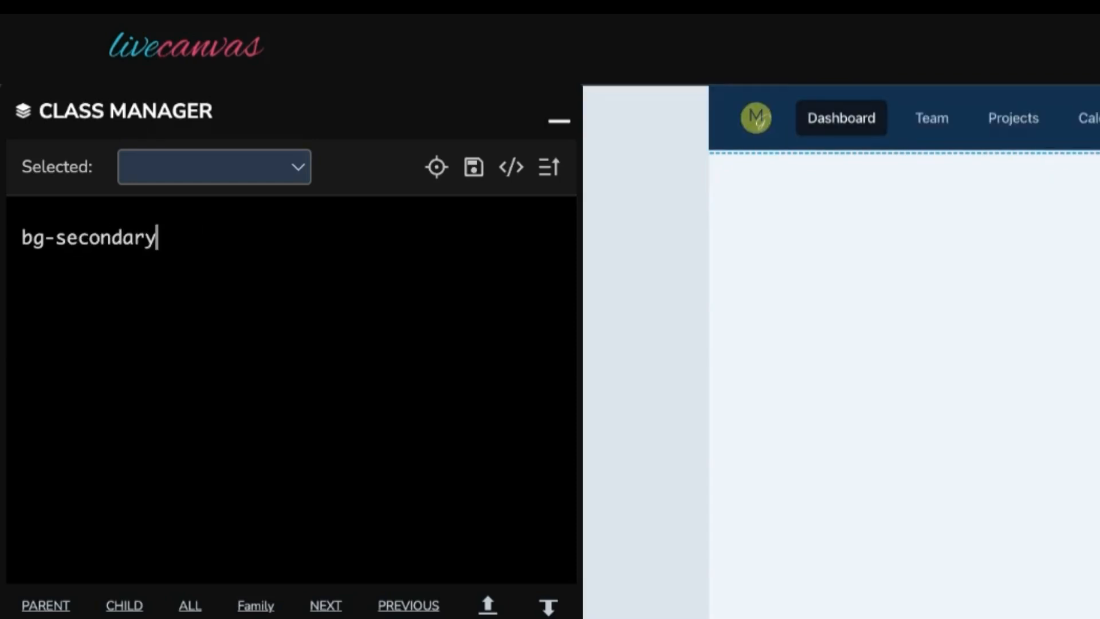
type("-")
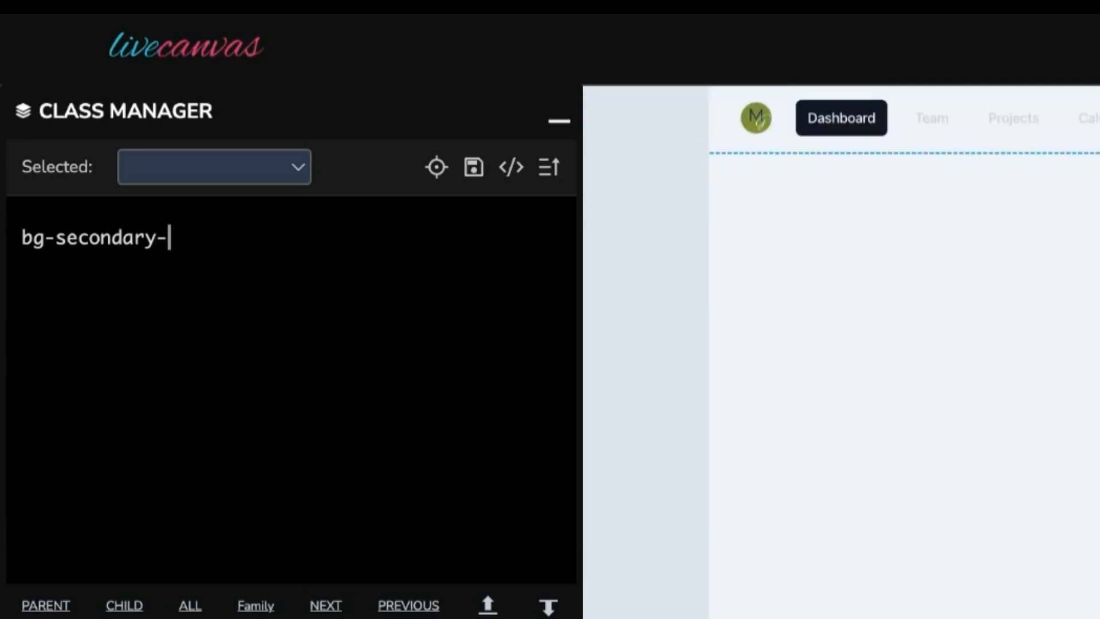
type("700")
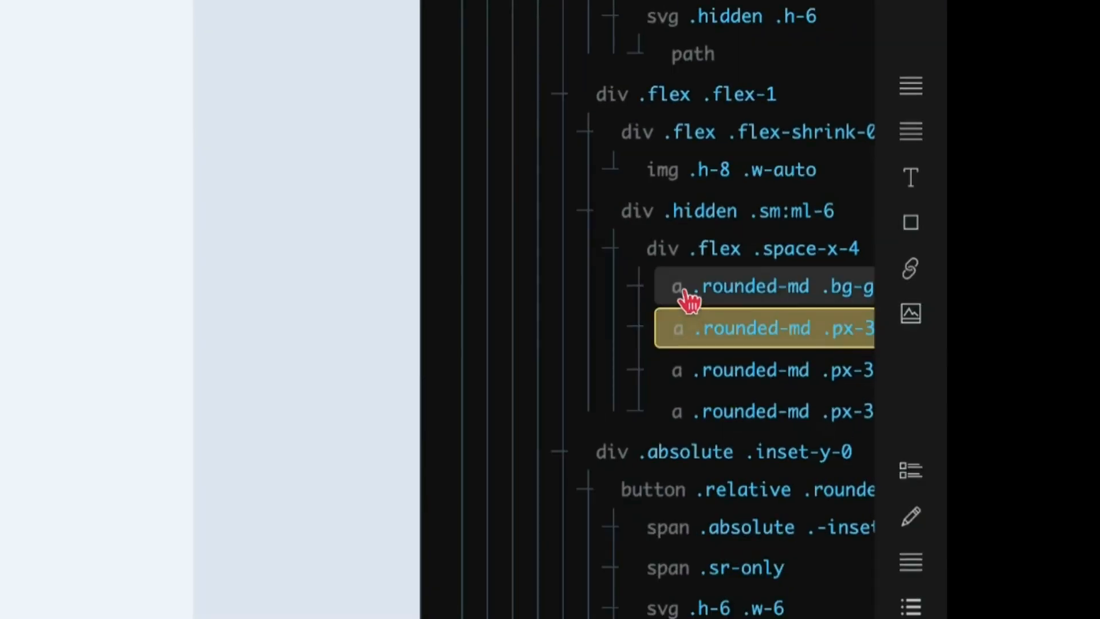
Add a flex div inside the div .hidden .sm:ml-6, below the div .flex .space-x-4 holding the static navigation links.
left_click(685, 290)
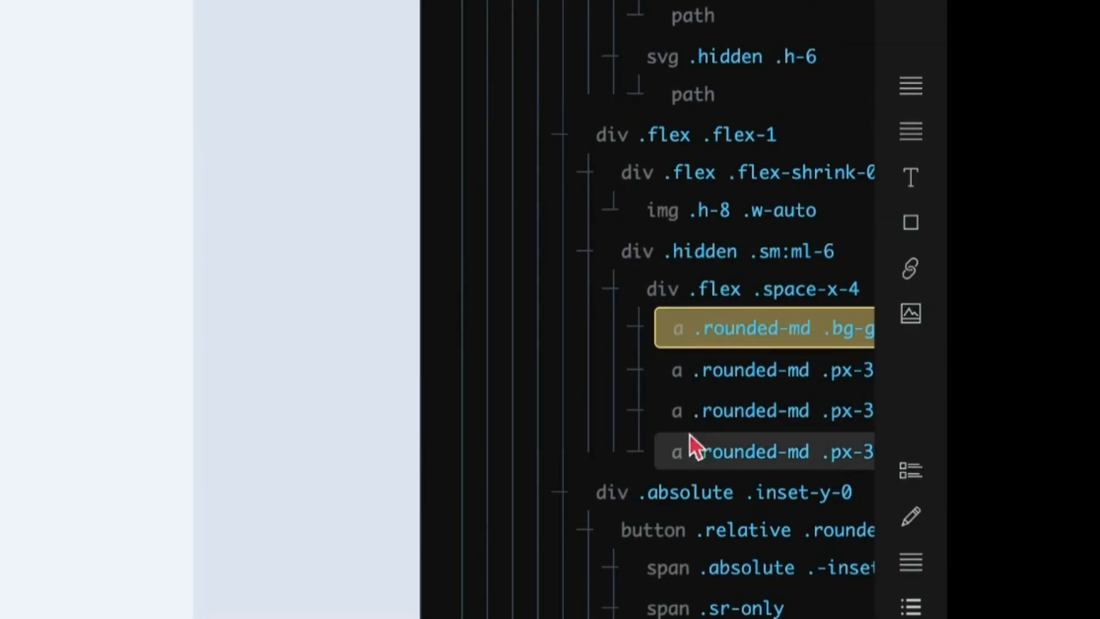
left_click(681, 290)
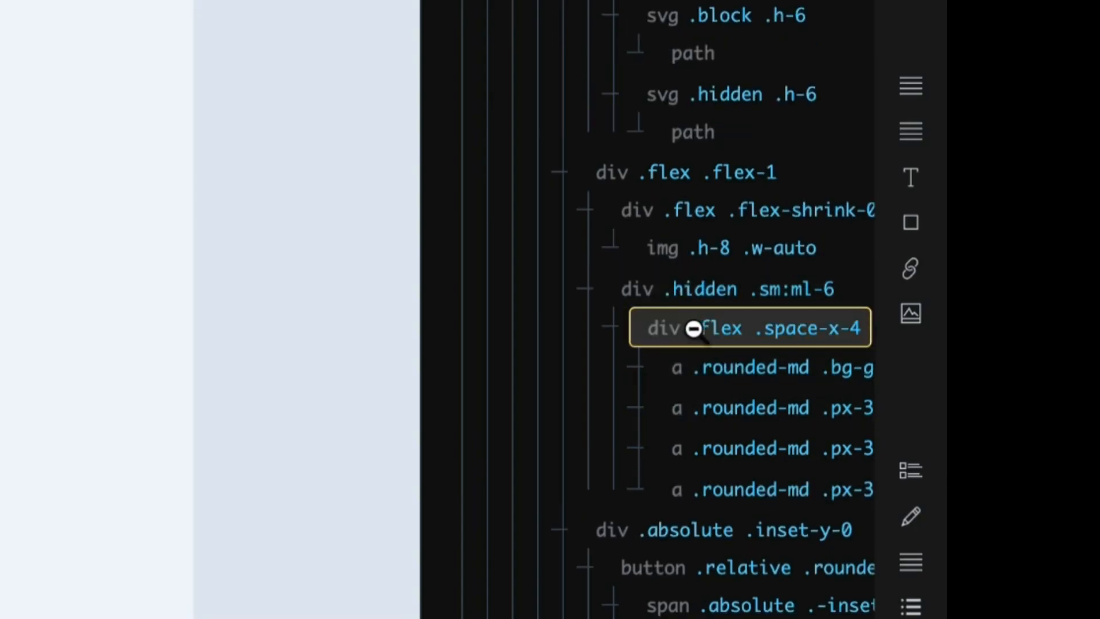
left_click(687, 287)
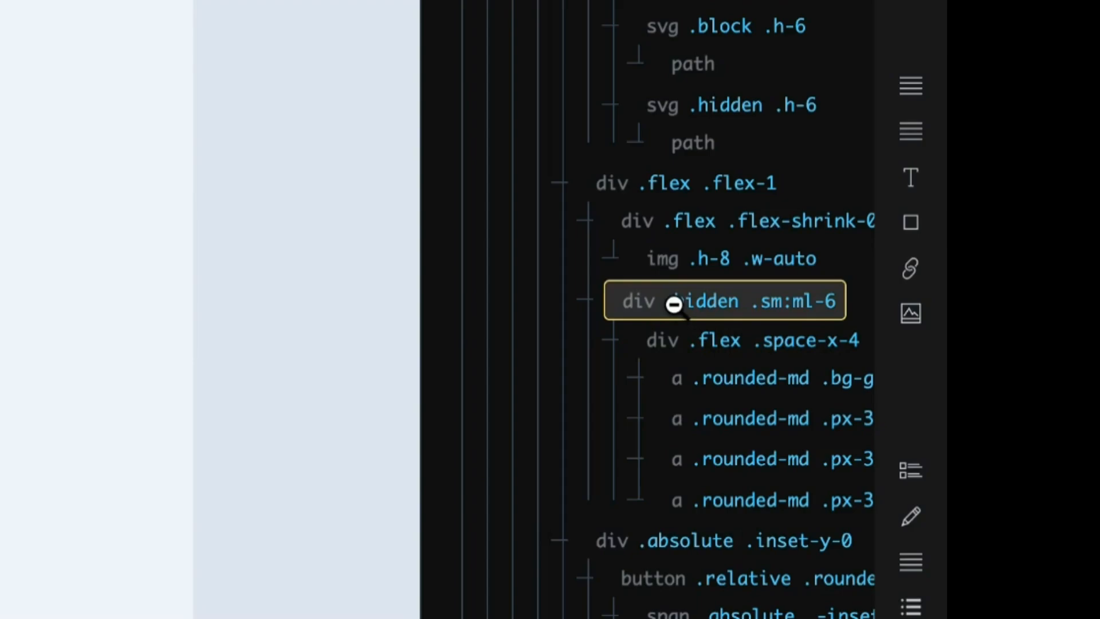
left_click(784, 299)
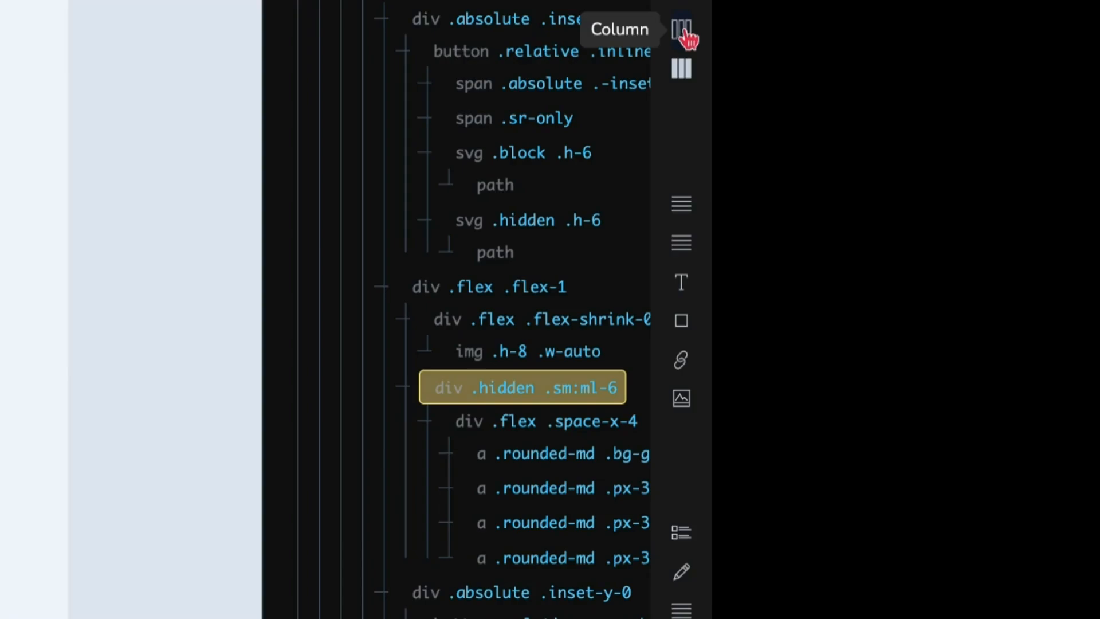
left_click(684, 72)
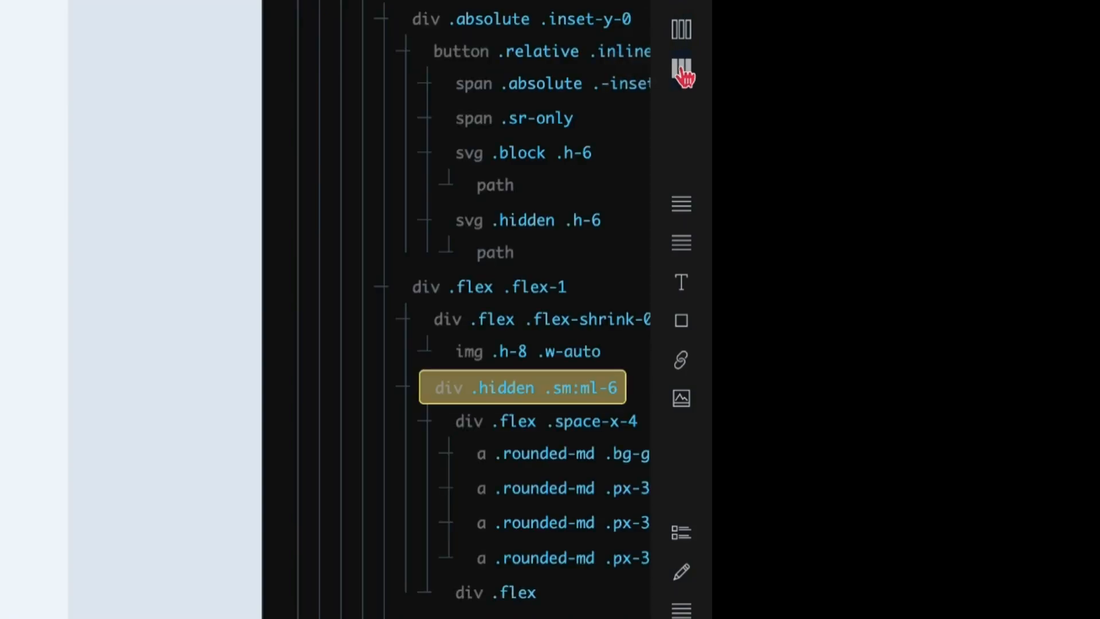
Insert the code/menu/MG Primary snippet as the HTML of the new flex div.
left_click(483, 595)
scroll(479, 590, "down", 3)
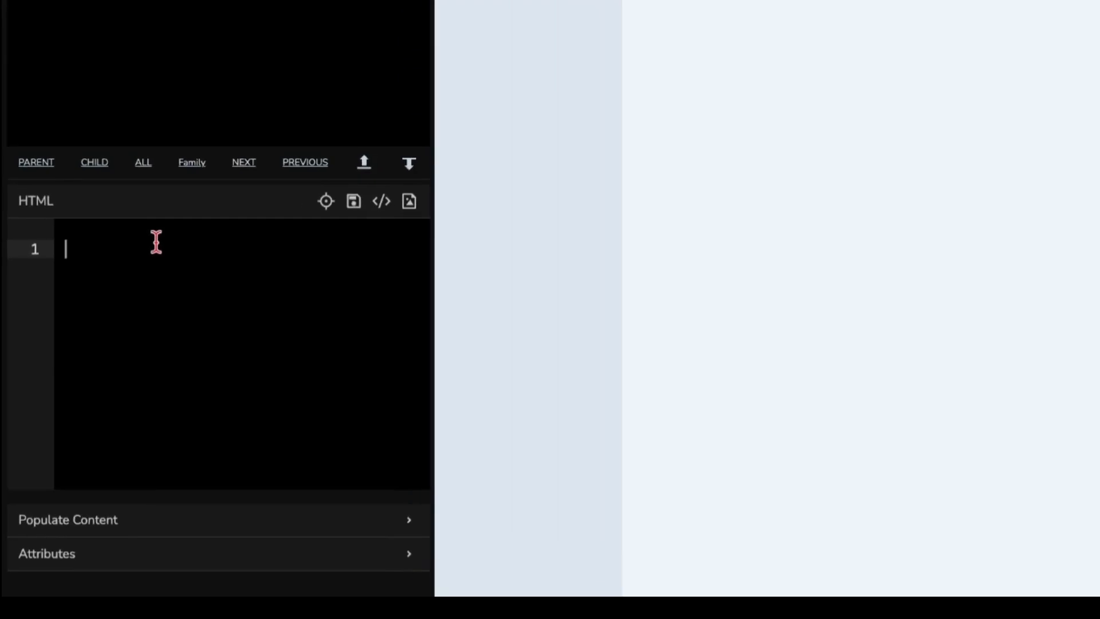
type("menu")
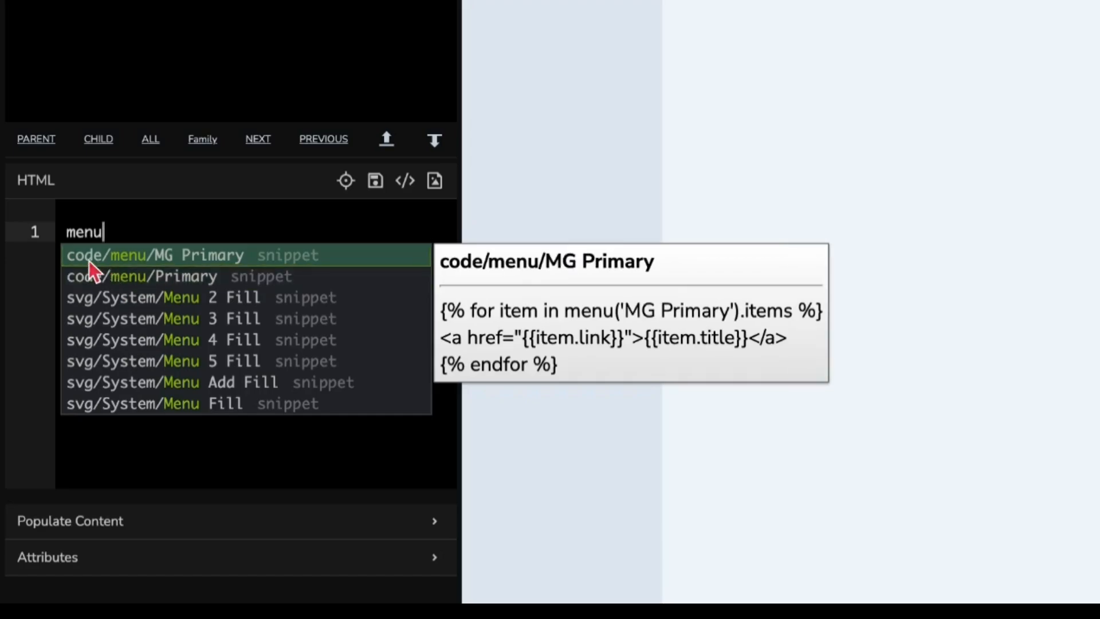
left_click(200, 257)
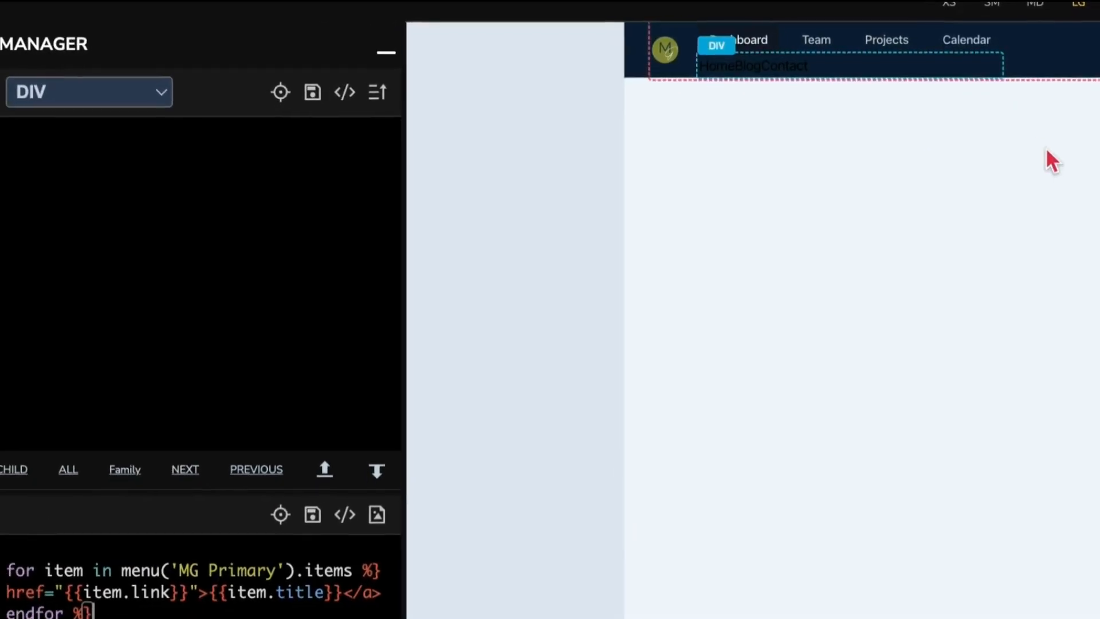
Copy the classes of the static Team link onto the link element of the MG Primary menu loop.
left_click(823, 37)
left_click_drag(163, 297, 5, 140)
key("ctrl+c")
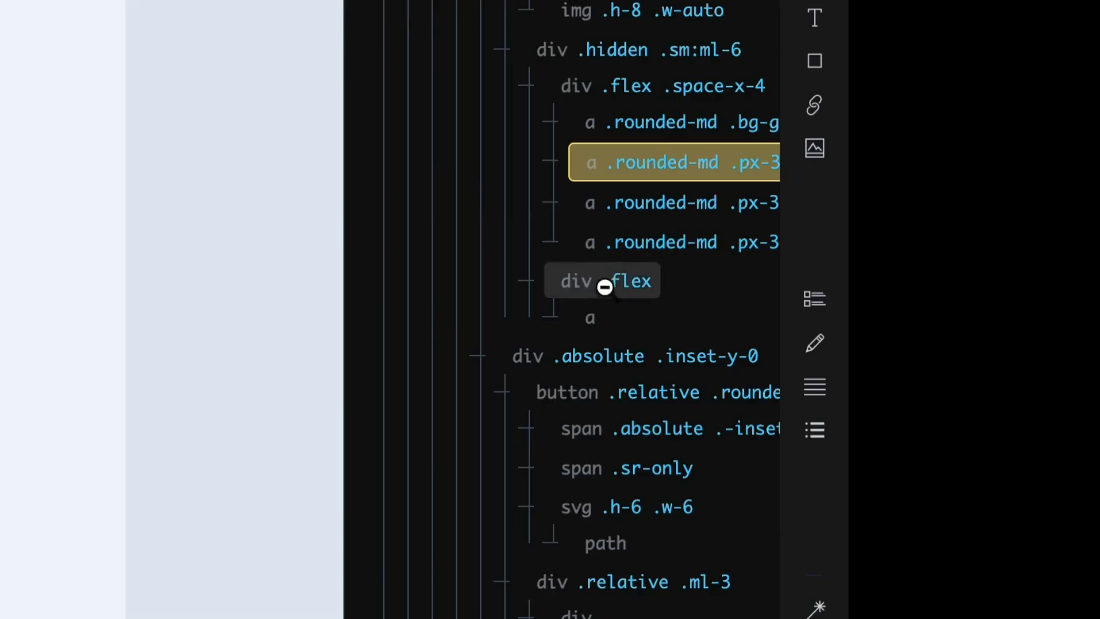
left_click(592, 319)
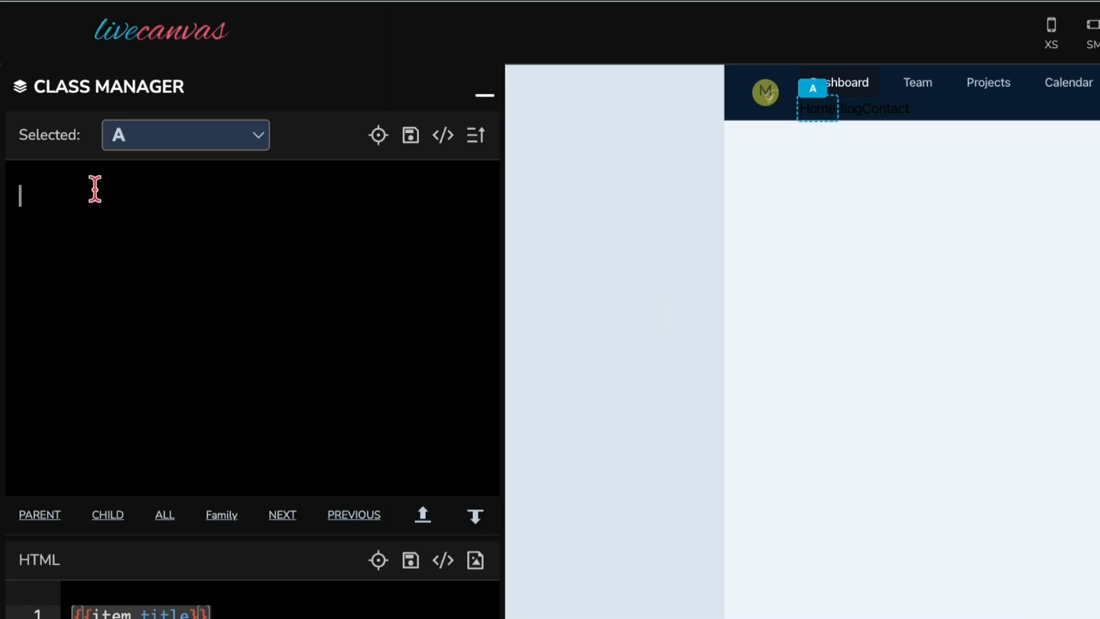
key("ctrl+v")
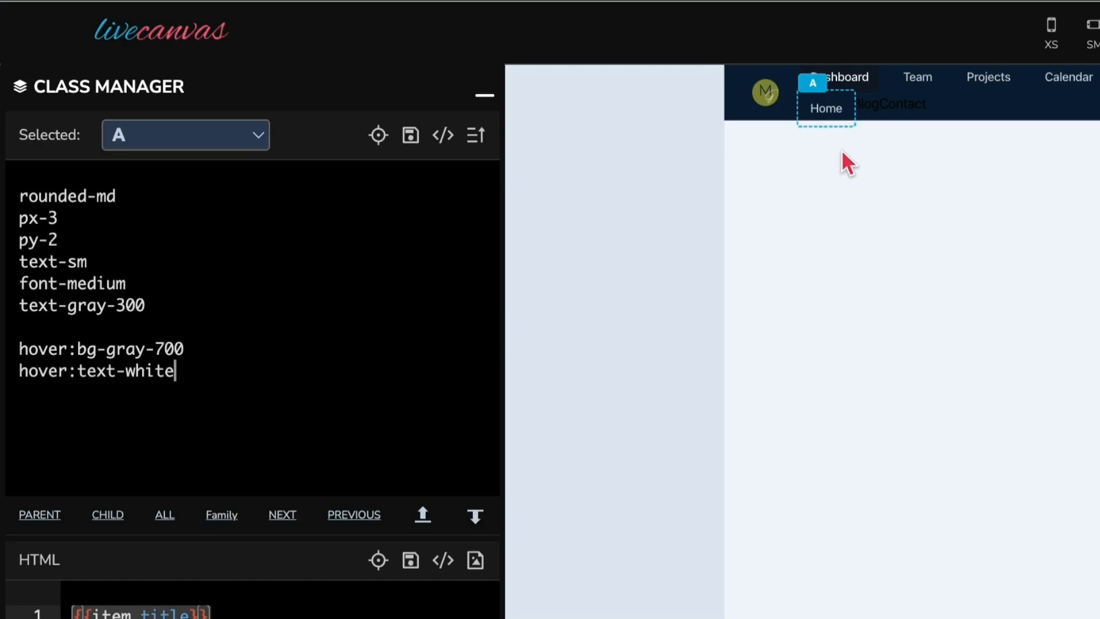
left_click(893, 160)
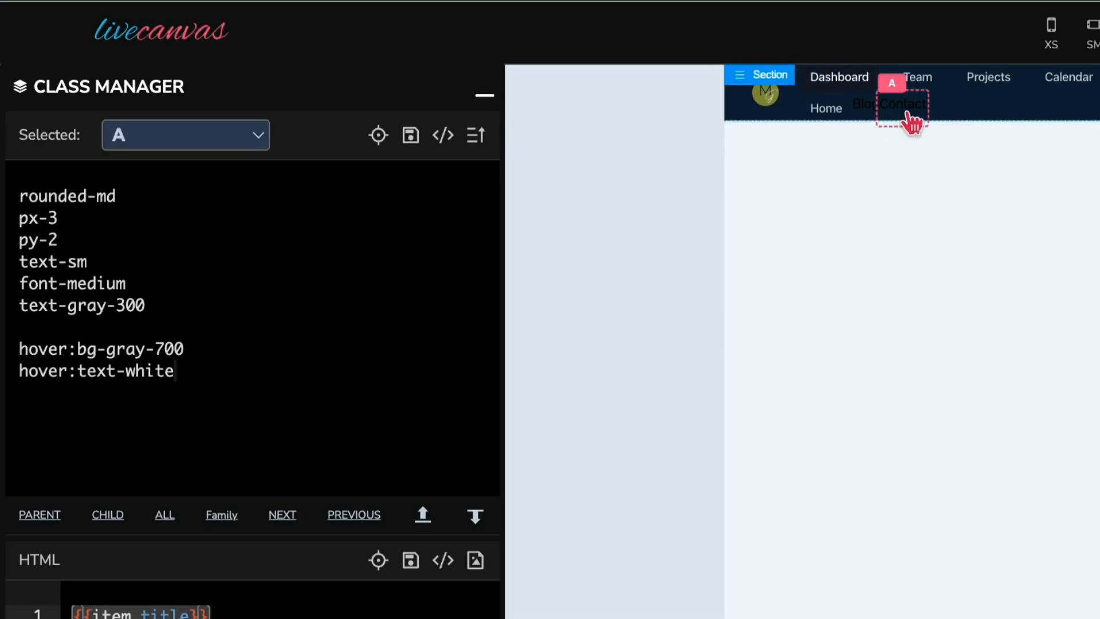
Replace the static Dashboard, Team, Projects and Calendar links with the styled MG Primary menu items.
left_click(950, 111)
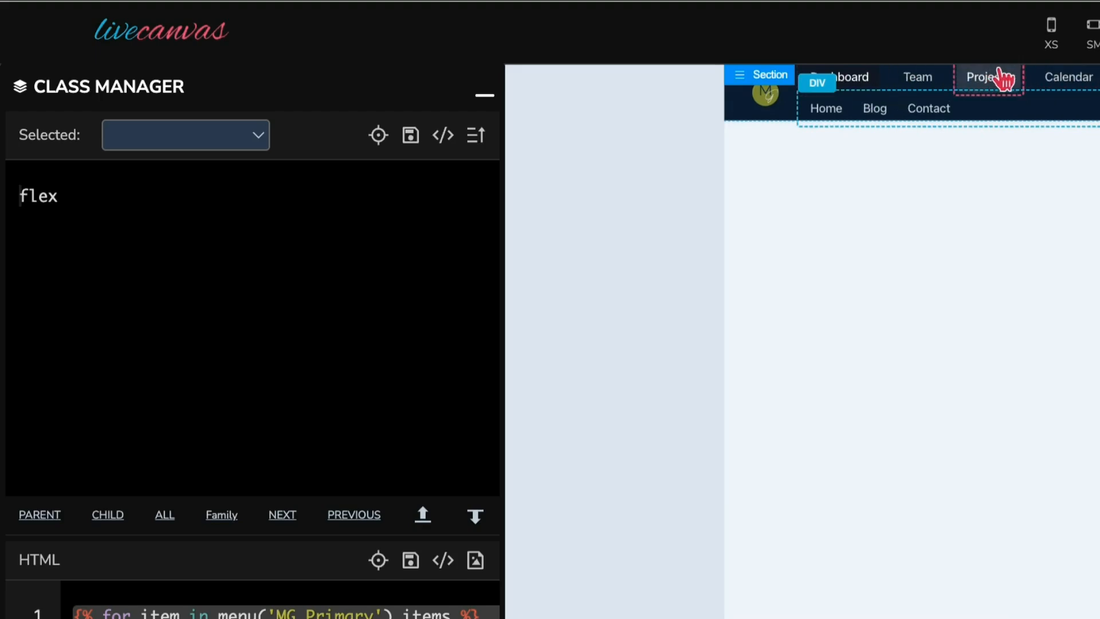
key("ctrl+z")
key("ctrl+z")
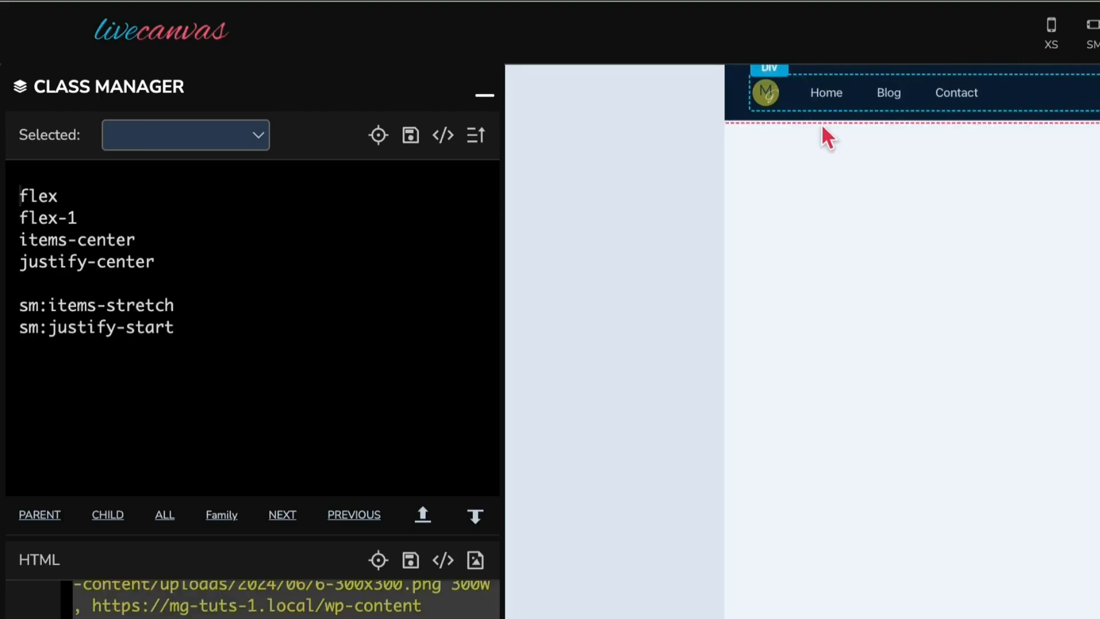
Change the menu link's hover background class to hover:bg-primary-500.
left_click(956, 115)
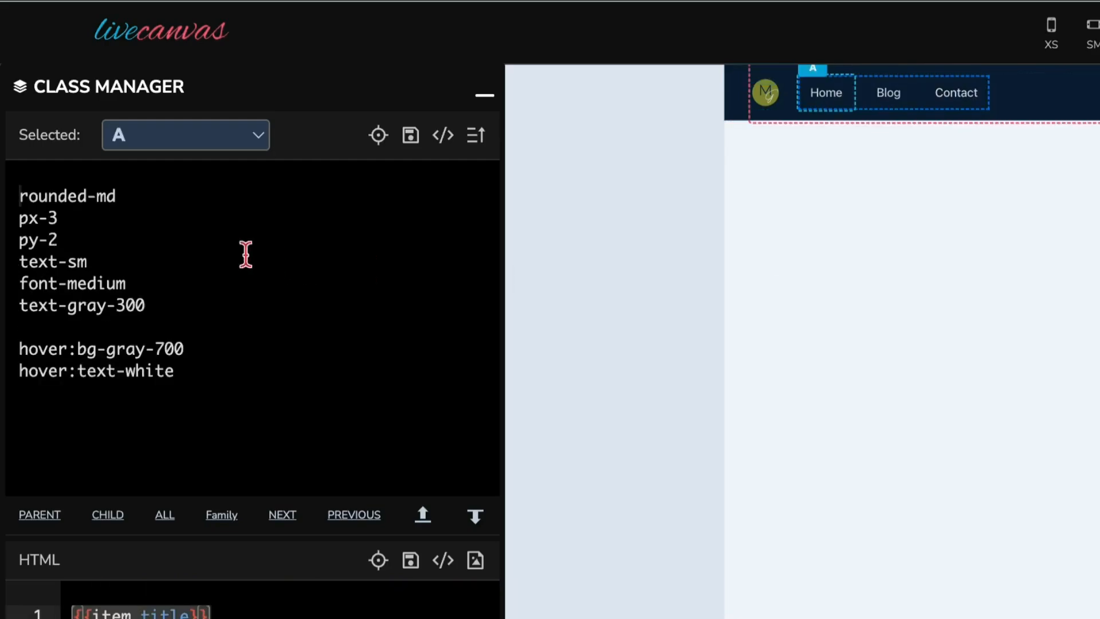
left_click(191, 348)
key("BackSpace")
key("BackSpace")
key("BackSpace")
key("BackSpace")
key("BackSpace")
key("BackSpace")
key("BackSpace")
key("BackSpace")
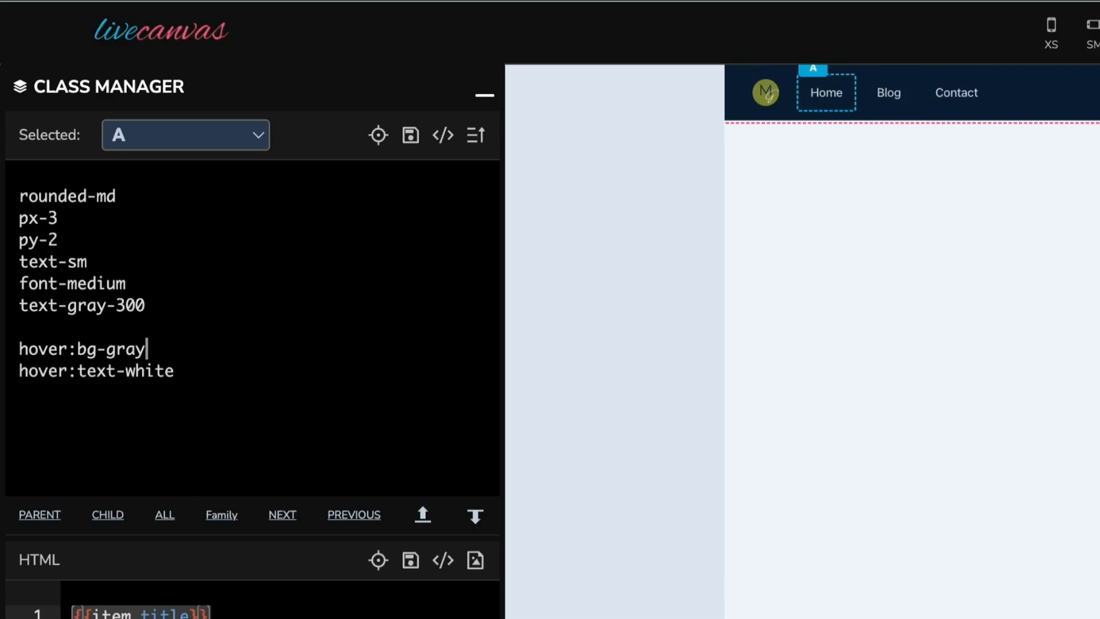
type("primary-500")
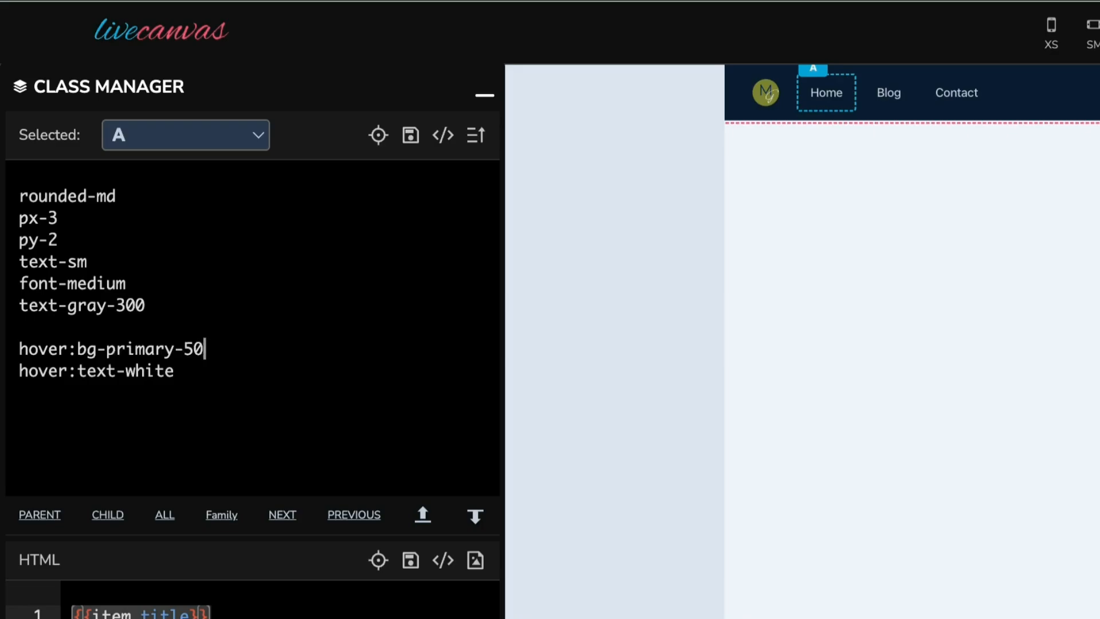